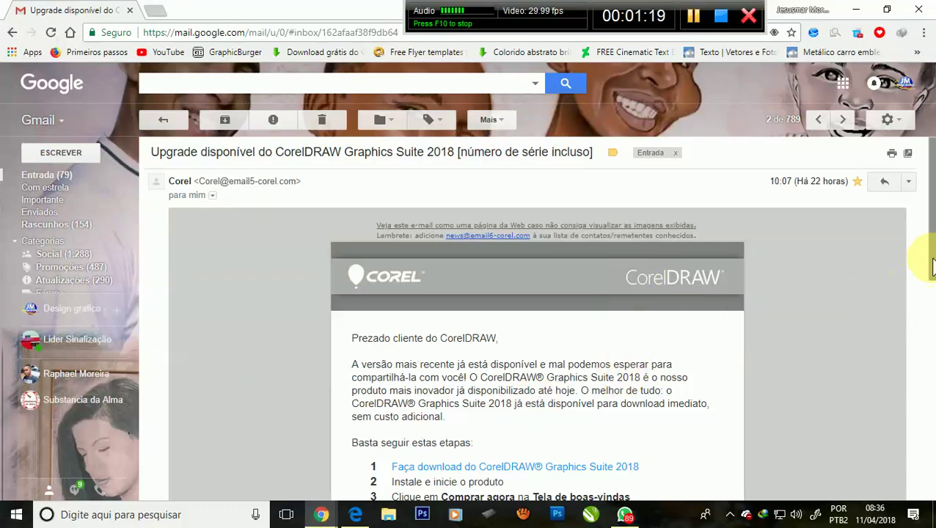
drag(933, 261, 933, 268)
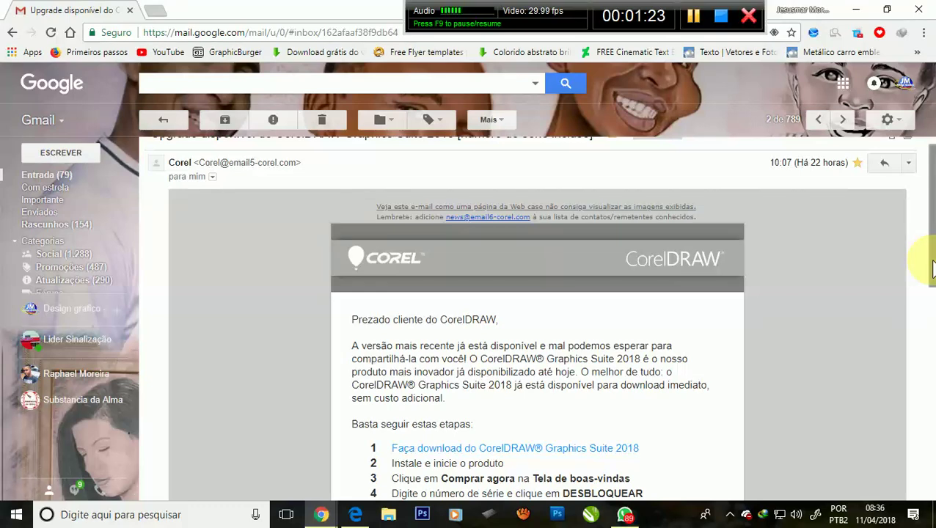
drag(934, 269, 933, 278)
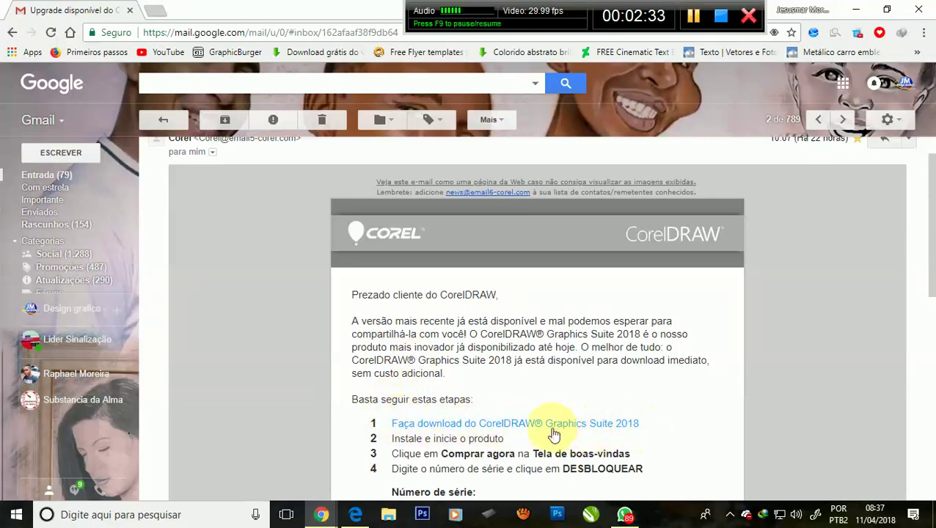
- Download the CorelDRAW Graphics Suite 2018 installer from the email and save it to Downloads
click(505, 425)
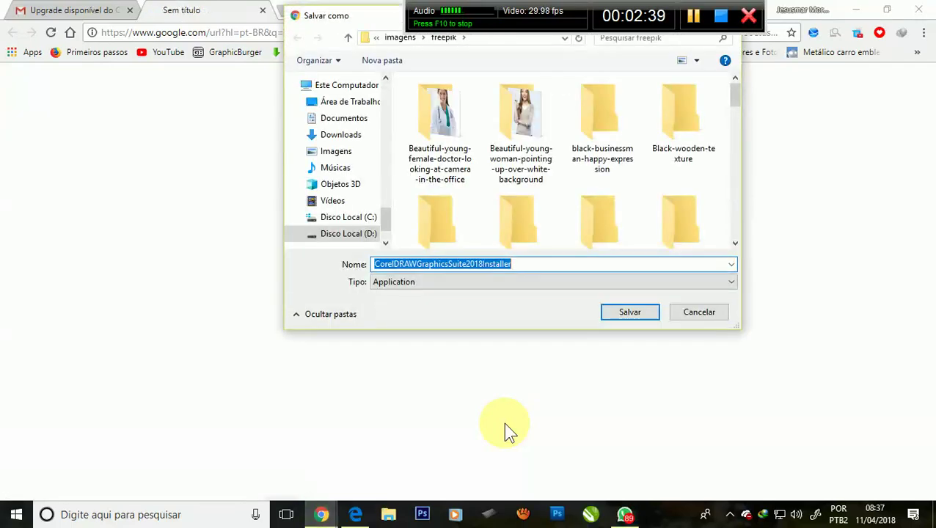
click(343, 135)
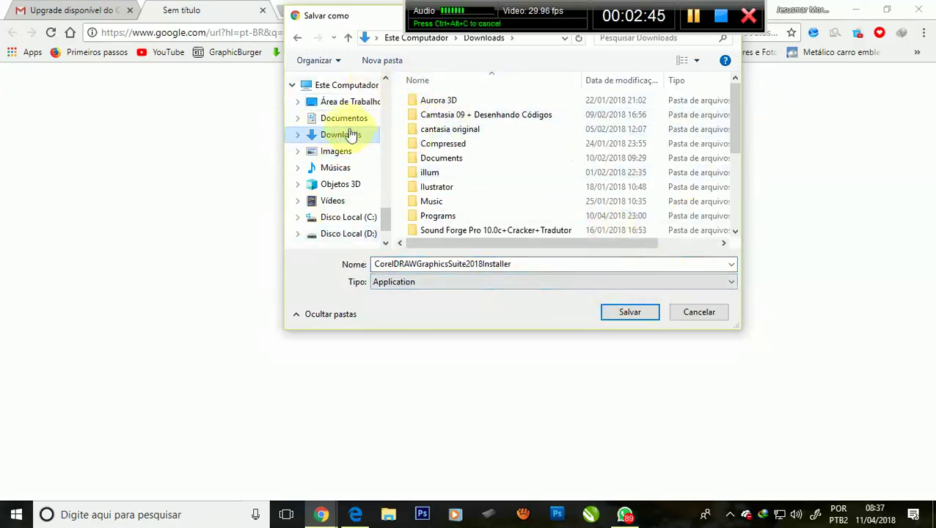
click(633, 317)
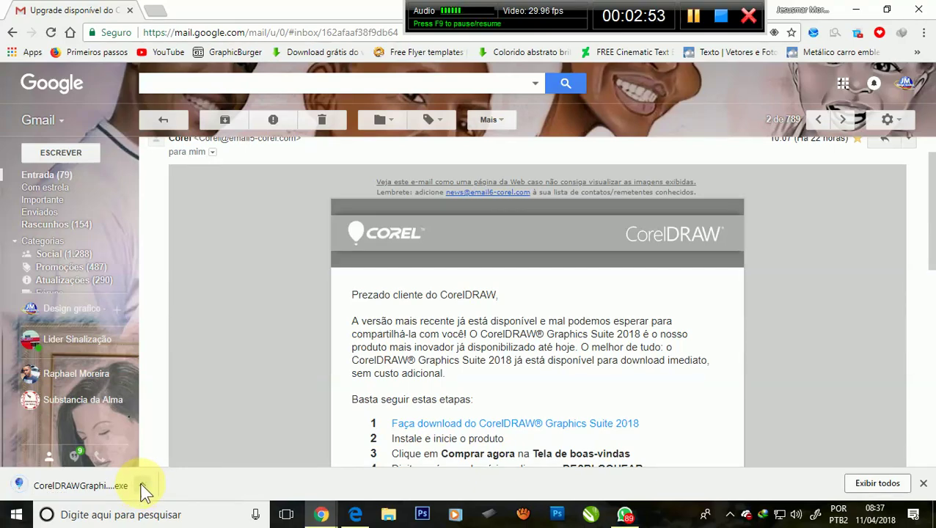
- Show the downloaded installer in its folder and run it as administrator
click(143, 486)
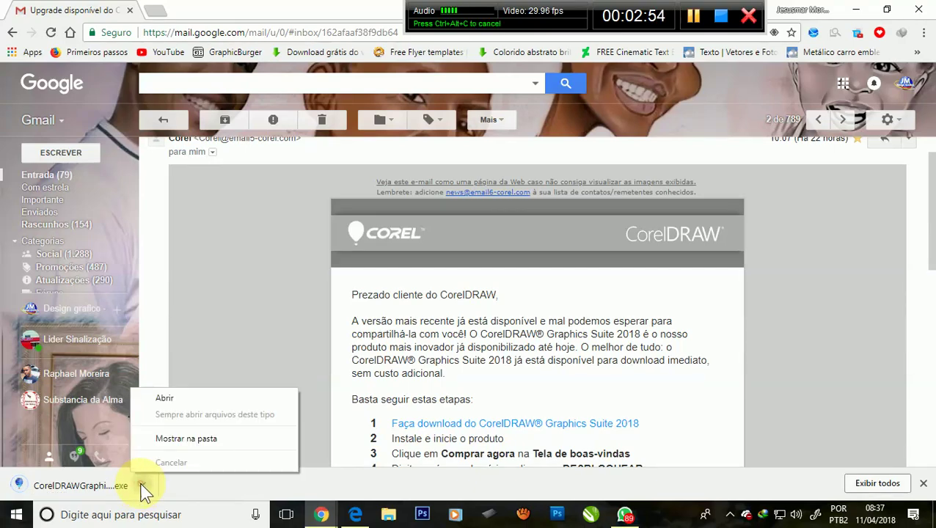
click(186, 439)
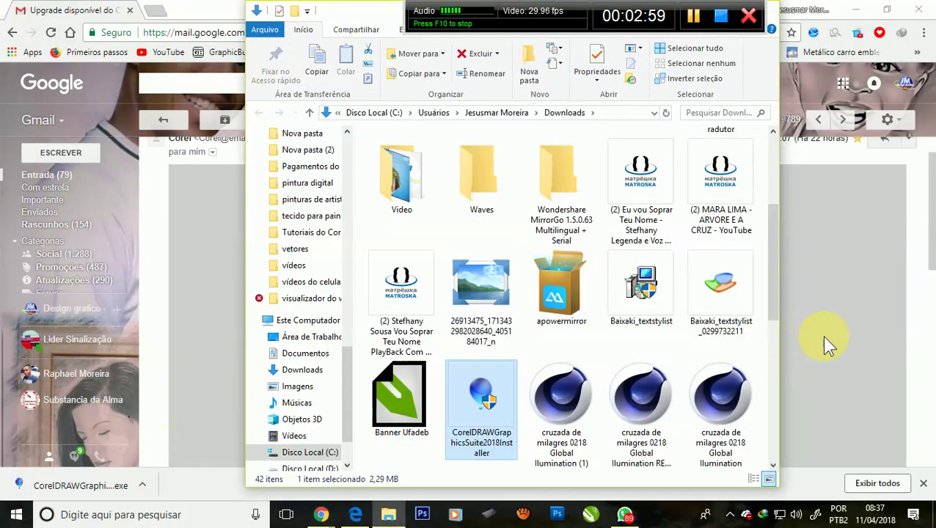
right_click(479, 413)
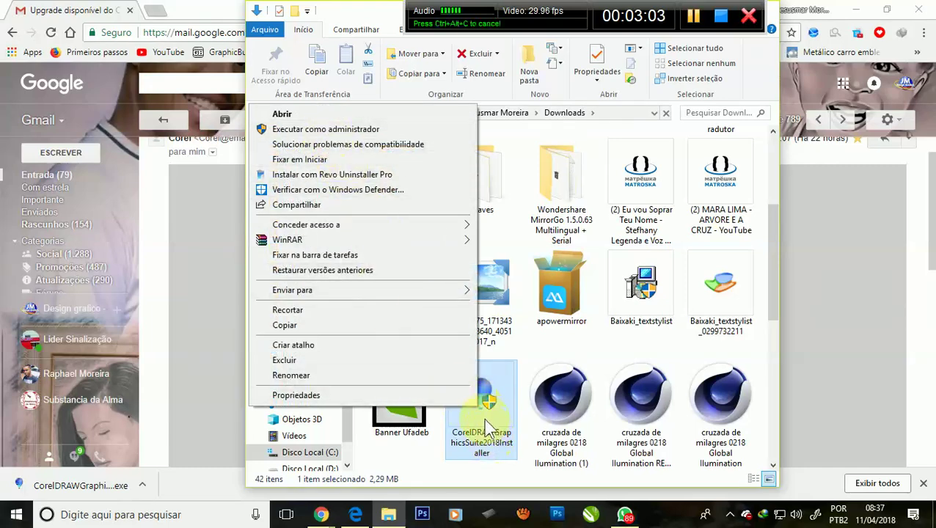
click(493, 413)
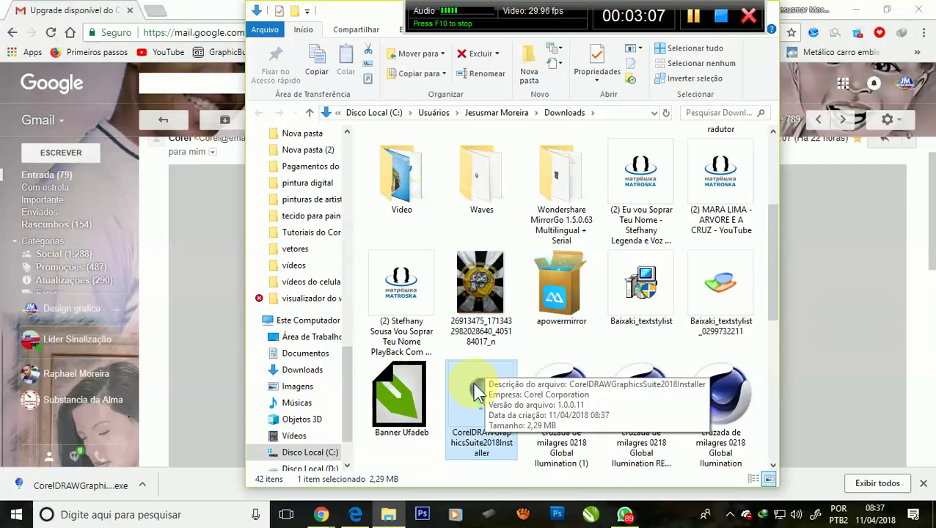
right_click(479, 394)
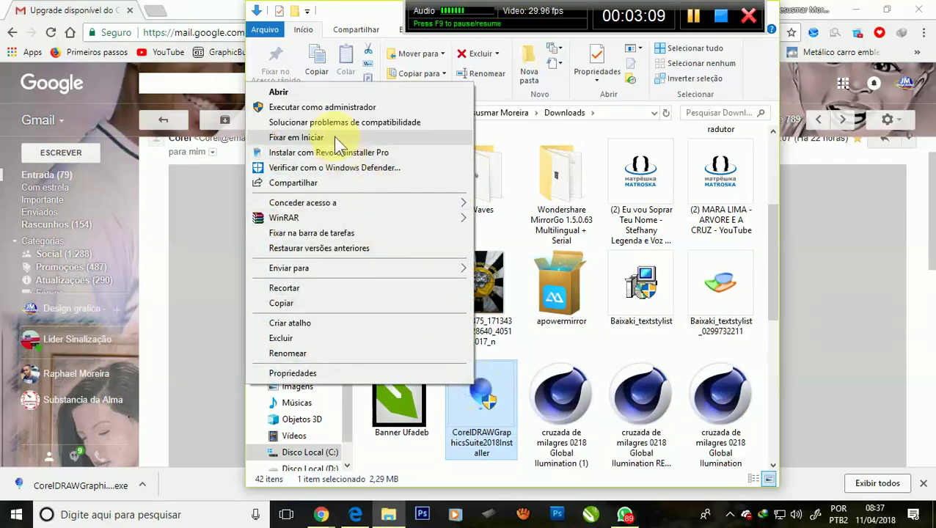
click(325, 108)
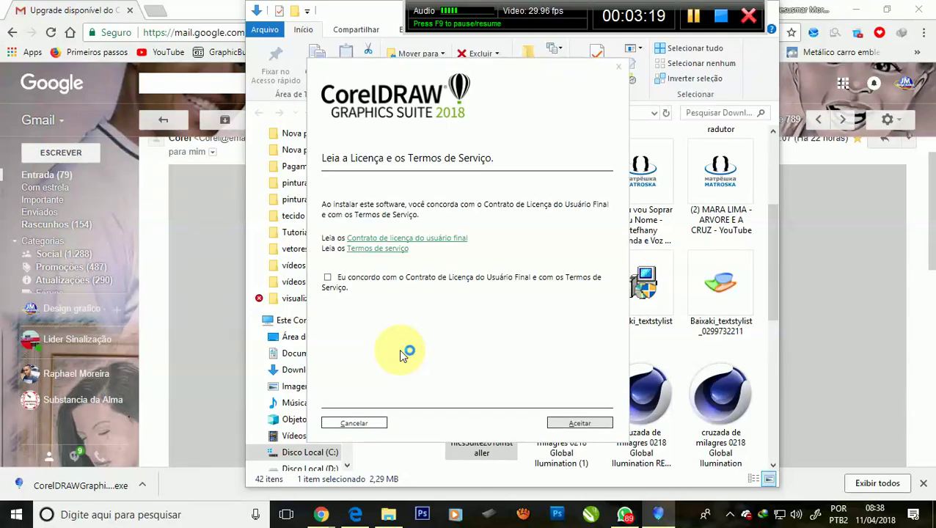
- Agree to and accept the CorelDRAW licence terms, then return to the Gmail window
click(327, 277)
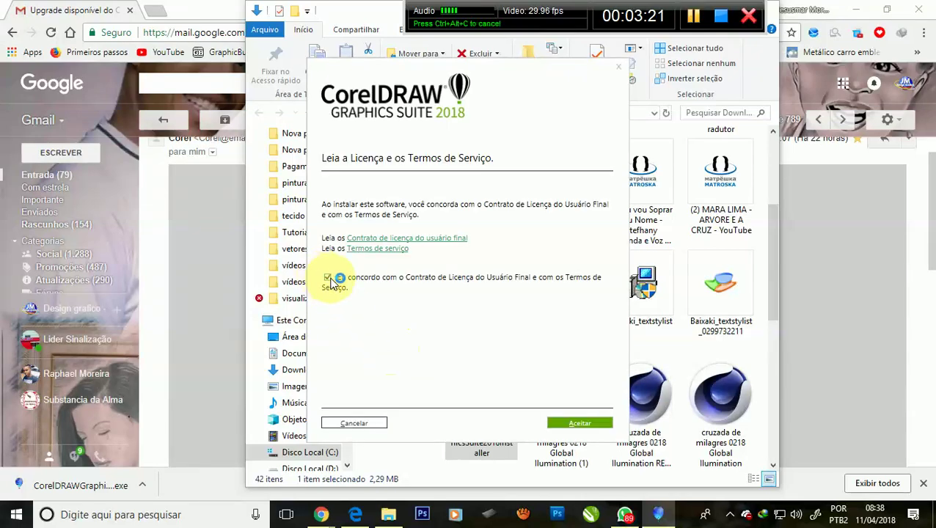
click(581, 426)
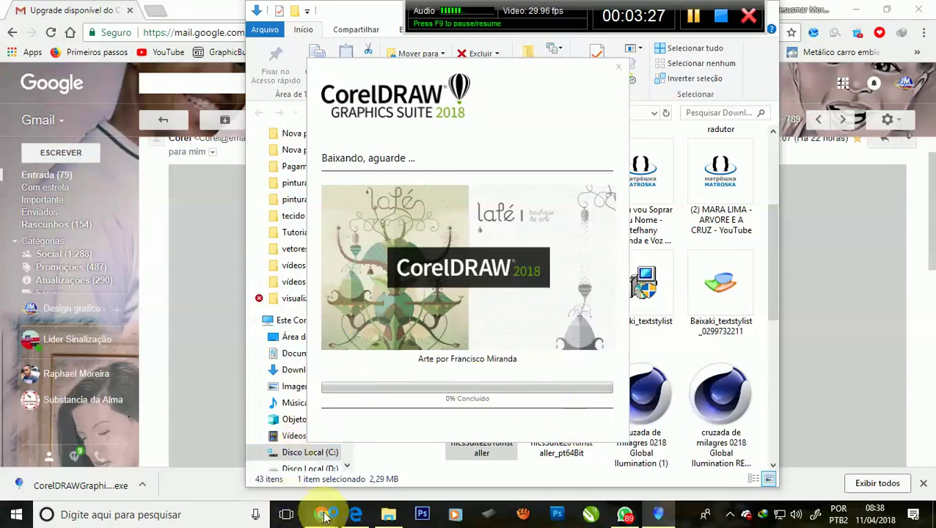
click(382, 459)
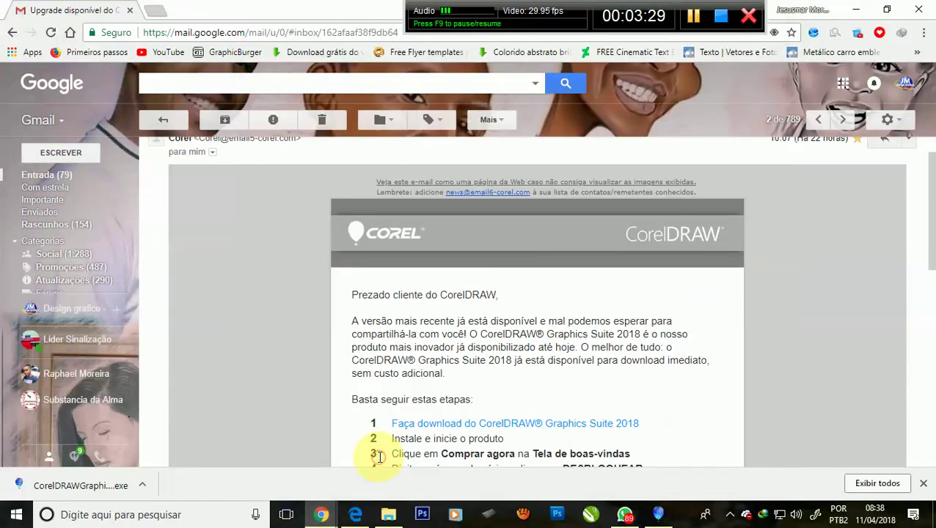
click(154, 11)
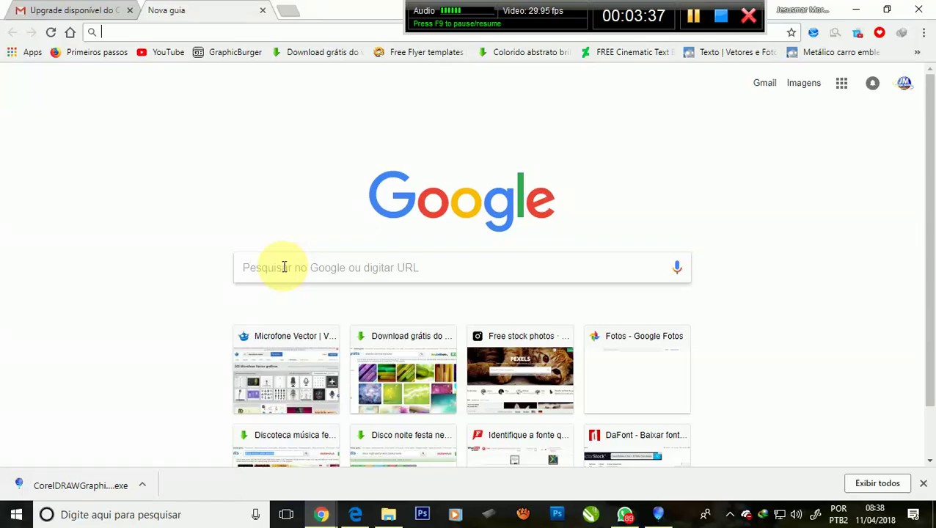
click(284, 267)
click(124, 29)
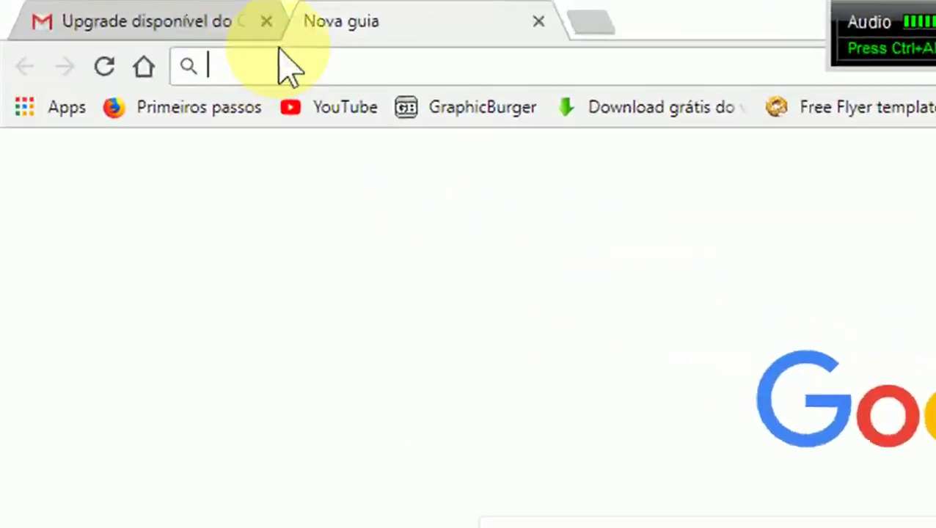
text(wwwww)
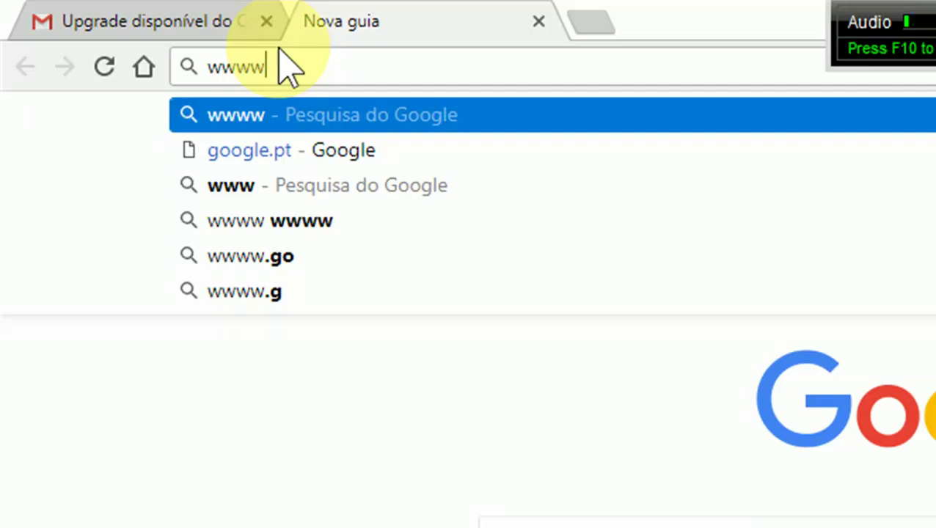
key(BackSpace)
key(BackSpace)
text(.corel.)
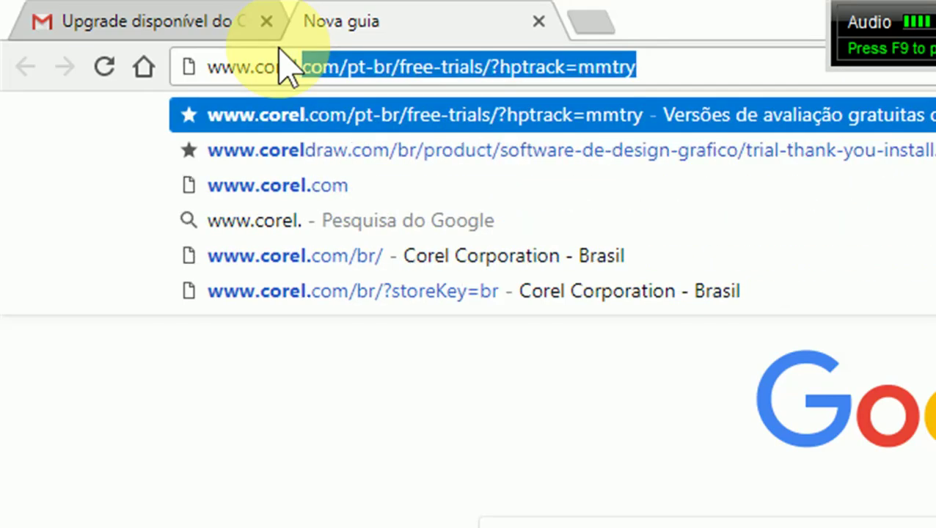
text(com.br)
key(Return)
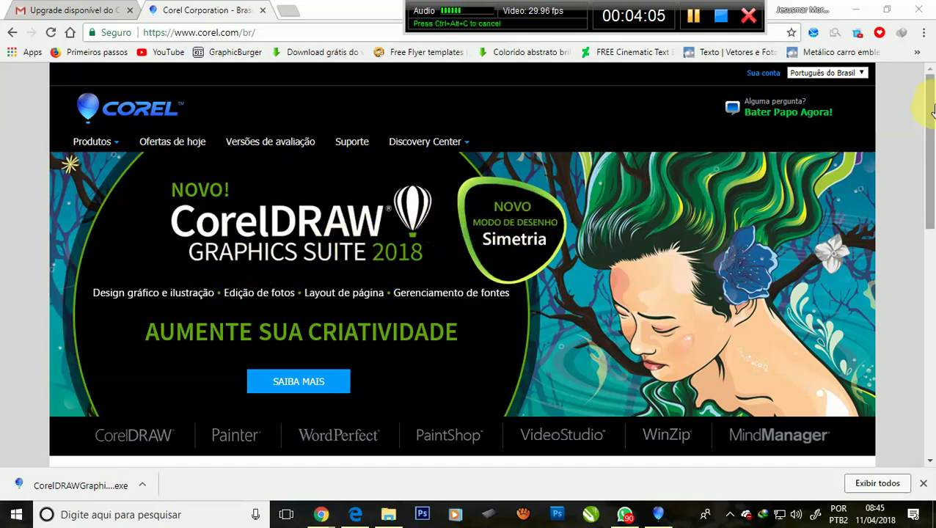
- Open the CorelDRAW Graphics Suite 2018 product page via its SAIBA MAIS link
mouse_move(931, 98)
mouse_down()
mouse_move(934, 285)
mouse_move(926, 192)
mouse_up()
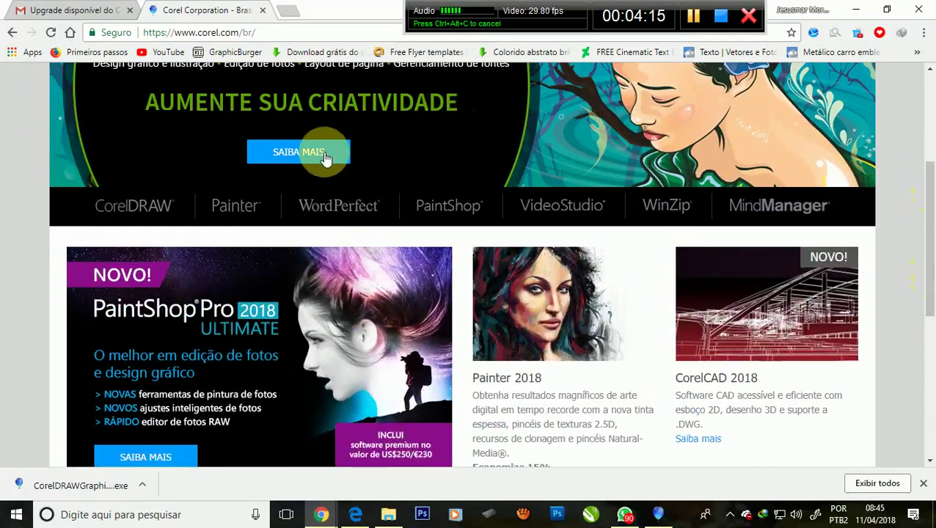
click(317, 154)
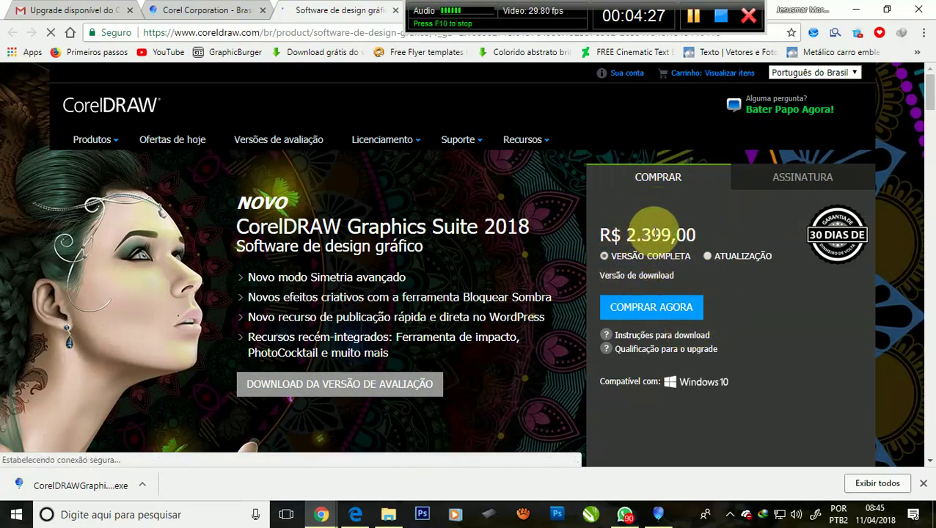
- Switch the product pricing between upgrade and subscription options
click(707, 257)
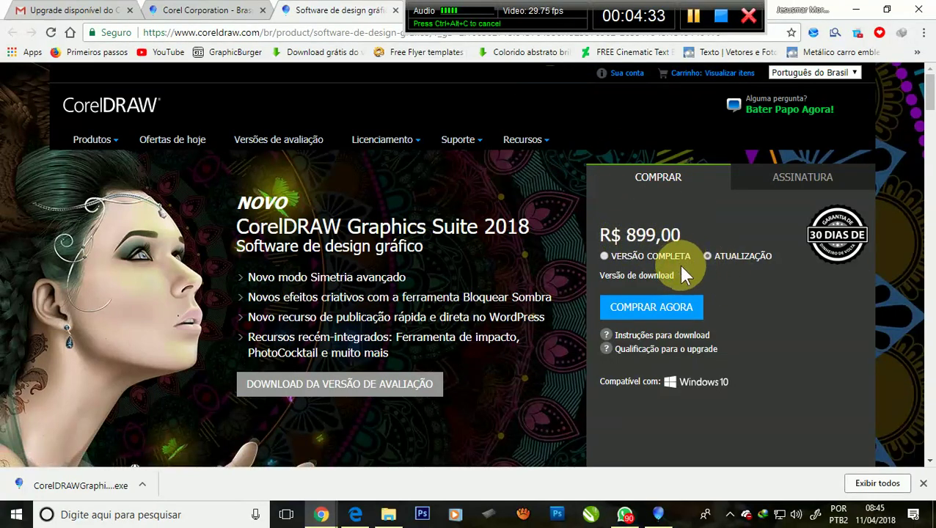
click(720, 267)
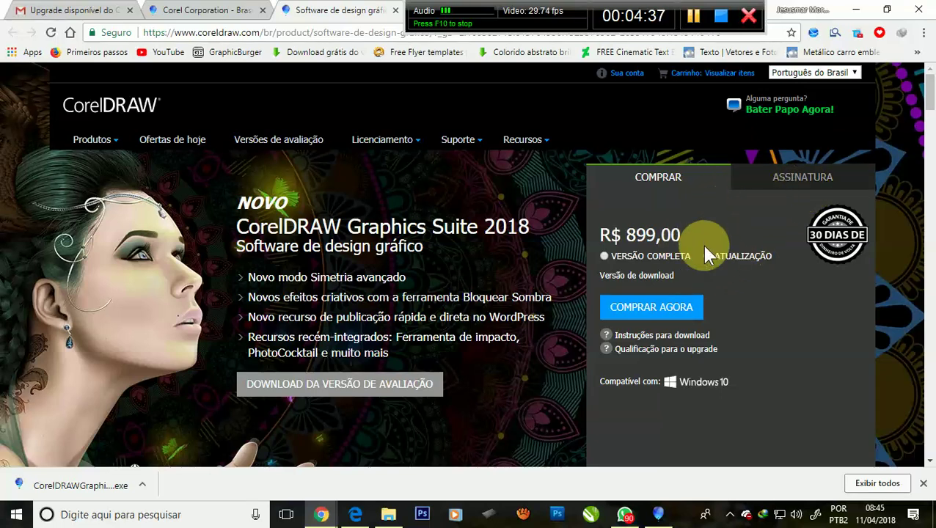
click(780, 187)
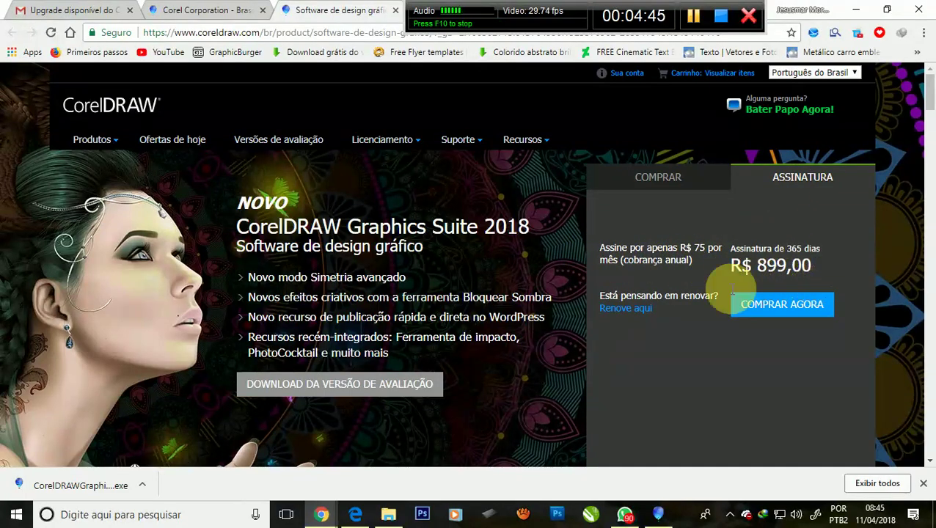
scroll(752, 309, down, 2)
scroll(750, 313, up, 2)
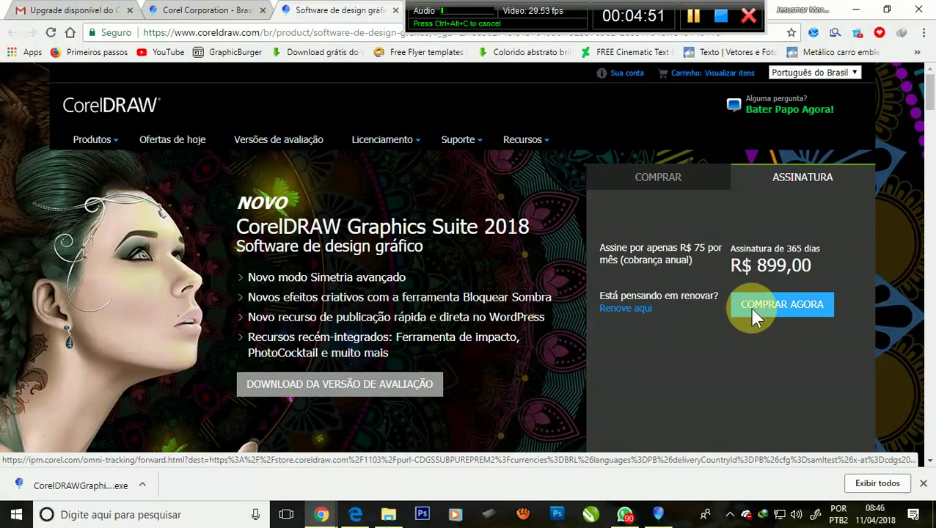
scroll(756, 315, down, 4)
scroll(743, 316, down, 3)
scroll(743, 315, up, 4)
scroll(741, 317, up, 3)
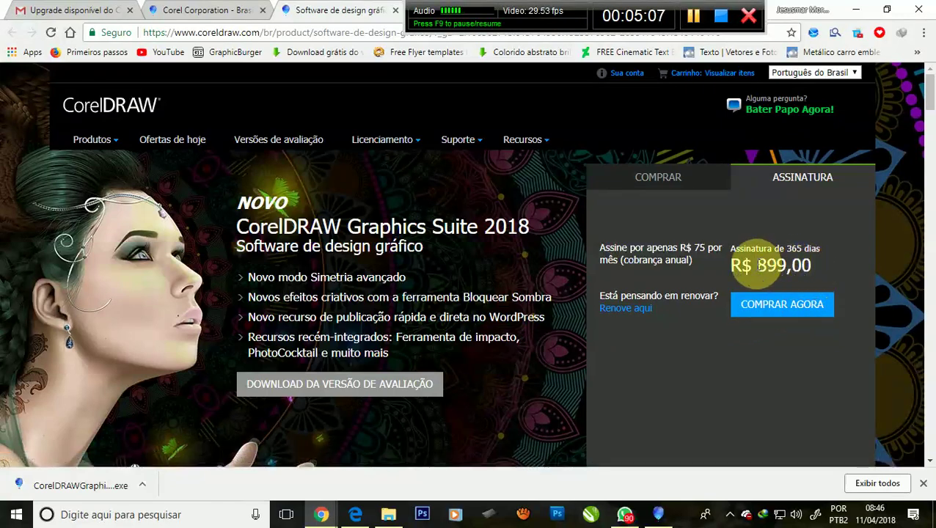
- Highlight the R$ 899,00 subscription price and start the free trial download
drag(758, 266, 816, 273)
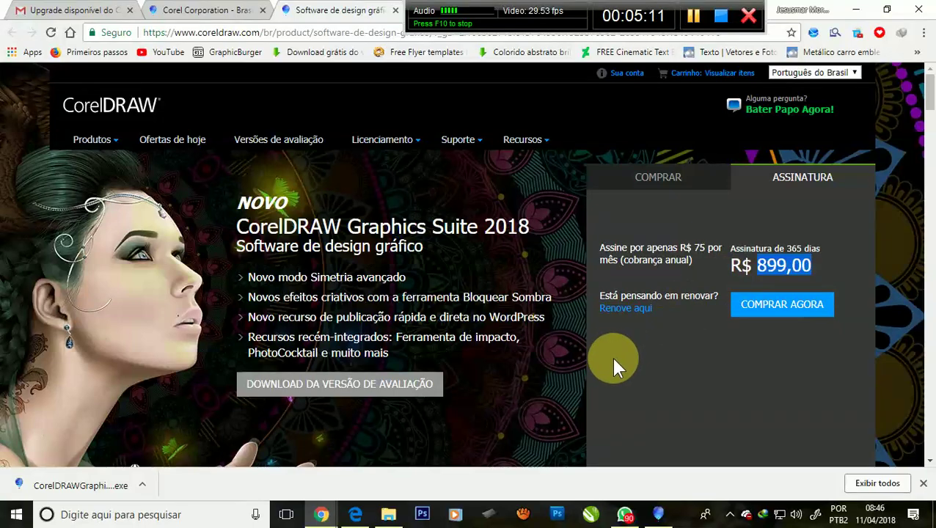
scroll(267, 327, down, 2)
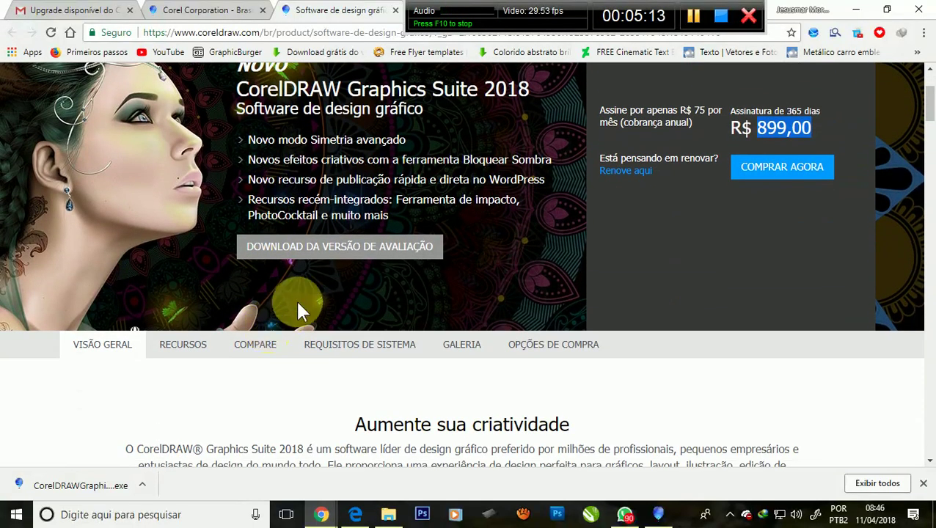
click(343, 253)
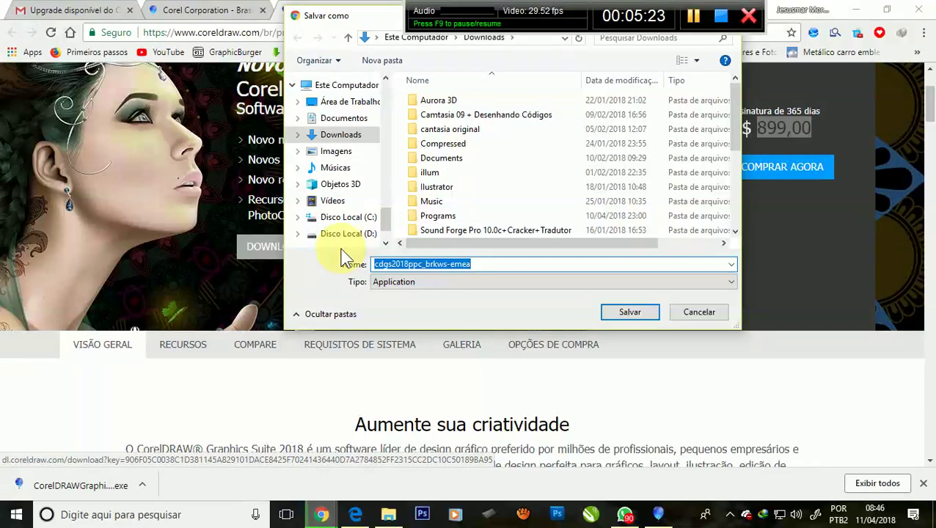
- Save the trial installer cdgs2018ppc_brkws-emea to Downloads and show it in its folder
click(625, 314)
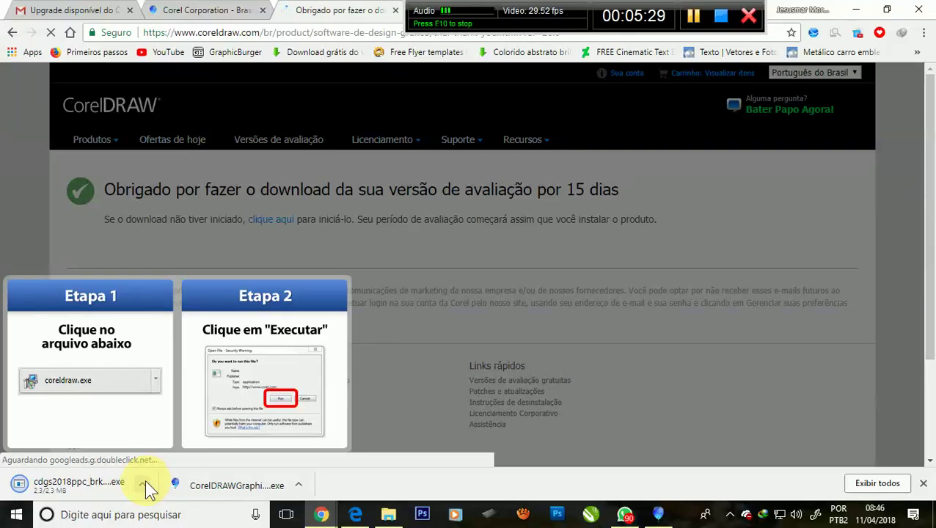
click(143, 487)
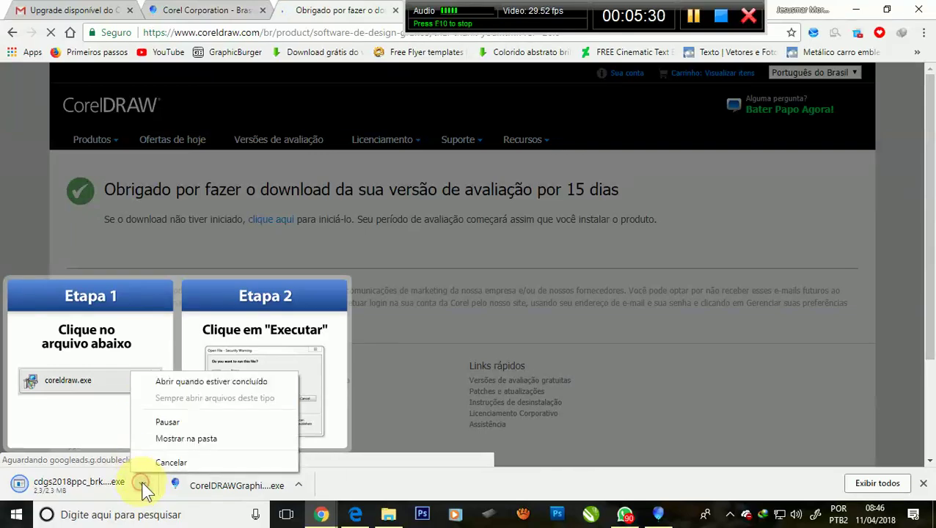
click(182, 439)
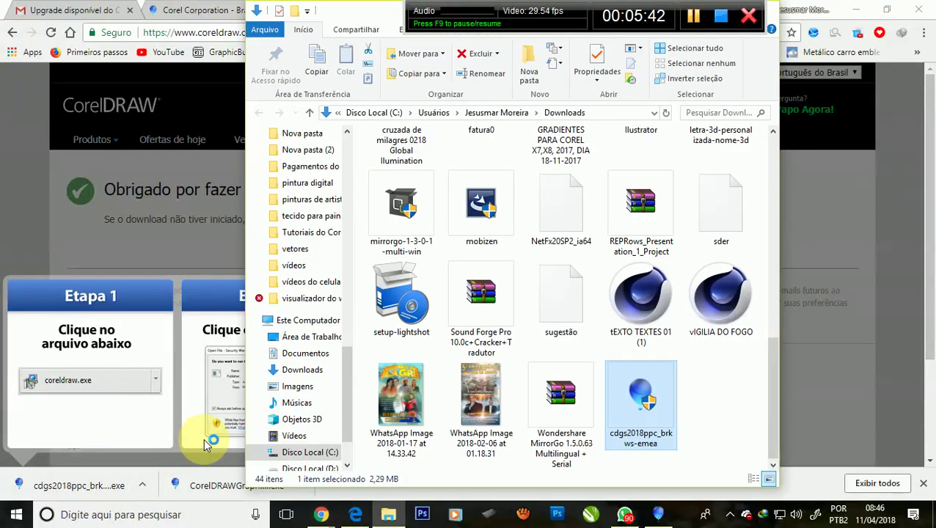
- Maximize the Downloads window and bring up the cdgs2018ppc_brkws-emea file's context menu
mouse_move(350, 17)
mouse_down()
mouse_move(178, 57)
mouse_move(94, 41)
mouse_up()
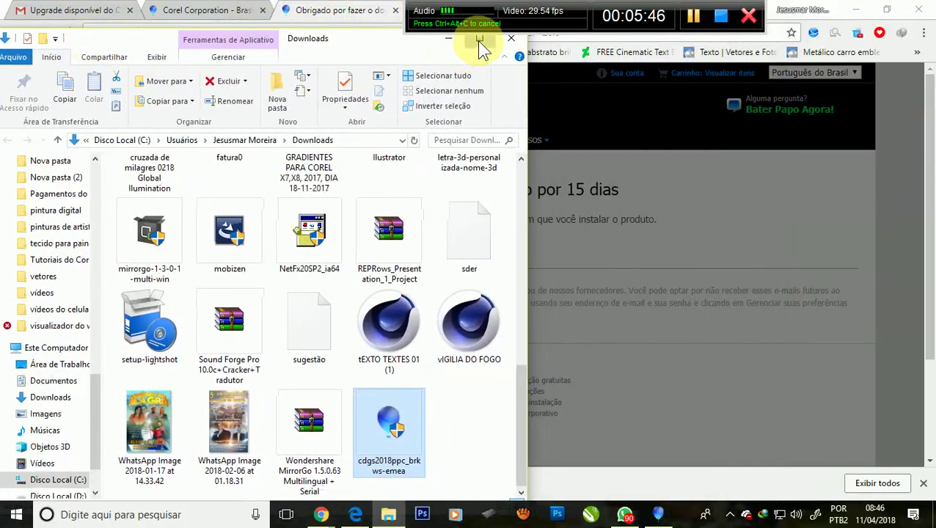
click(477, 42)
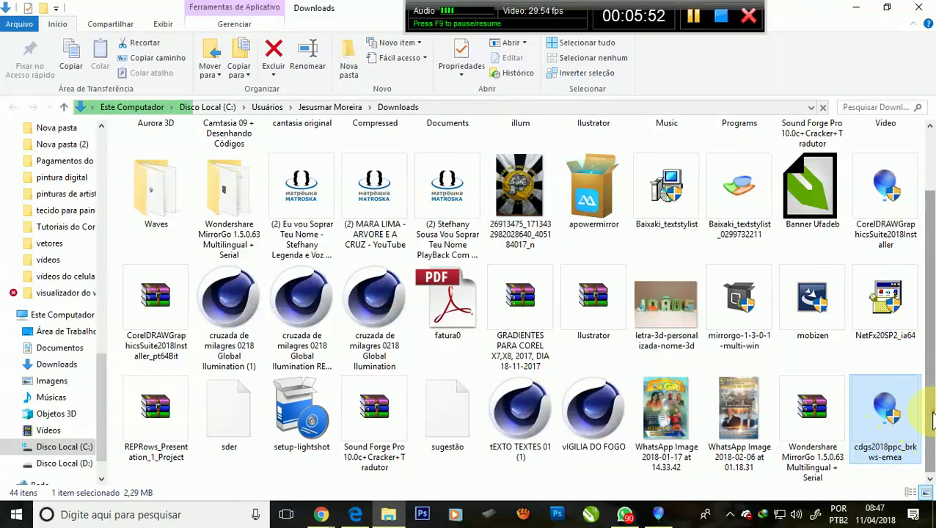
right_click(886, 408)
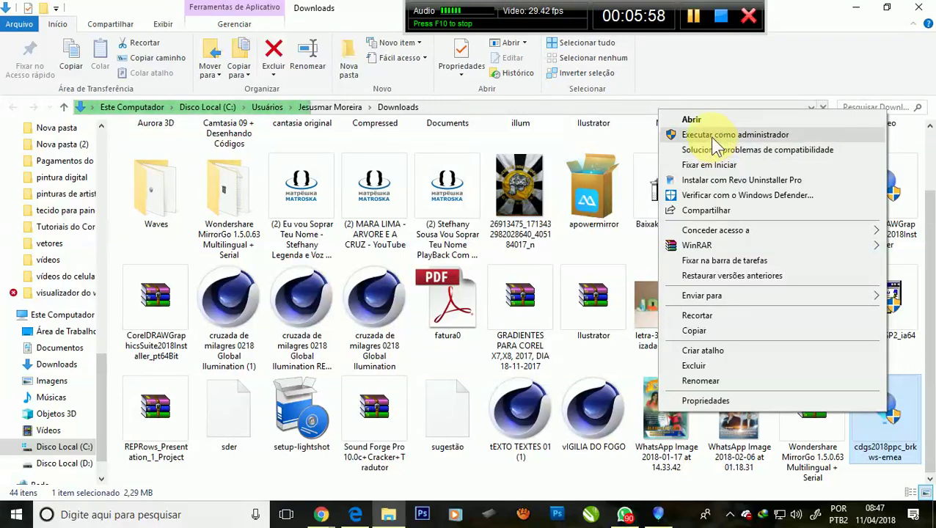
- Run the trial installer as administrator and shift its window slightly left
click(663, 515)
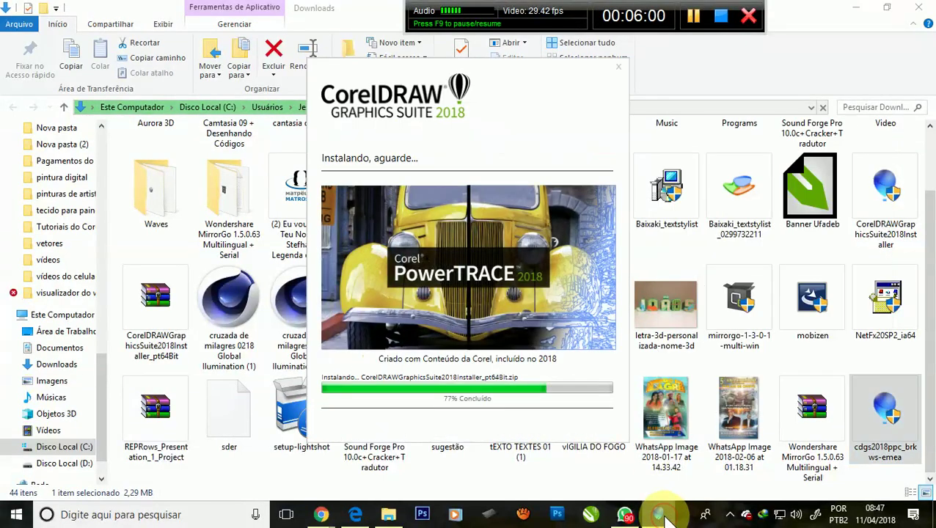
drag(519, 66, 473, 65)
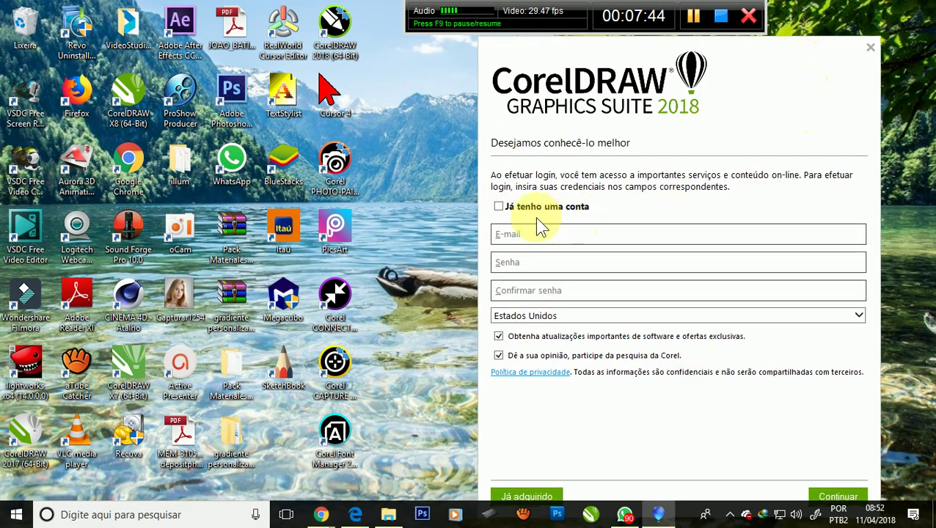
- Sign in with the existing Corel account to finish the installation
click(499, 207)
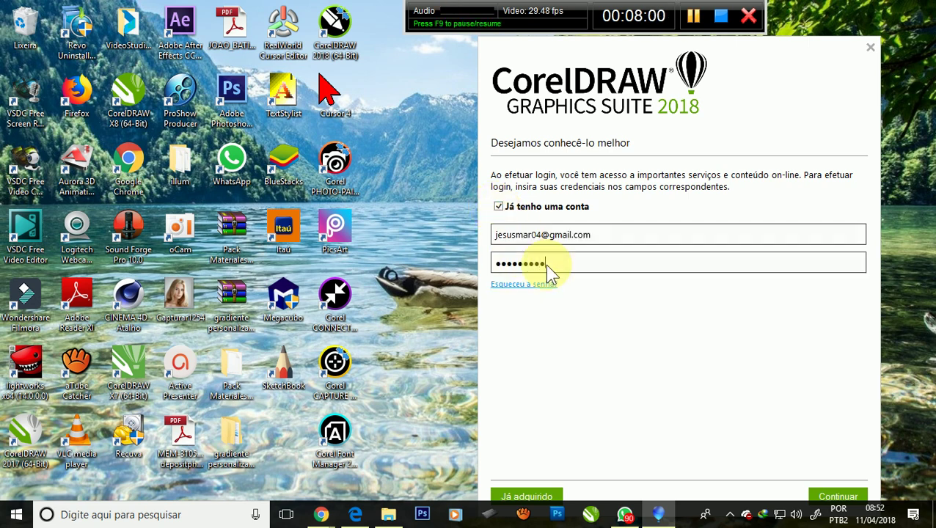
mouse_move(786, 51)
mouse_down()
mouse_move(767, 54)
mouse_move(753, 28)
mouse_up()
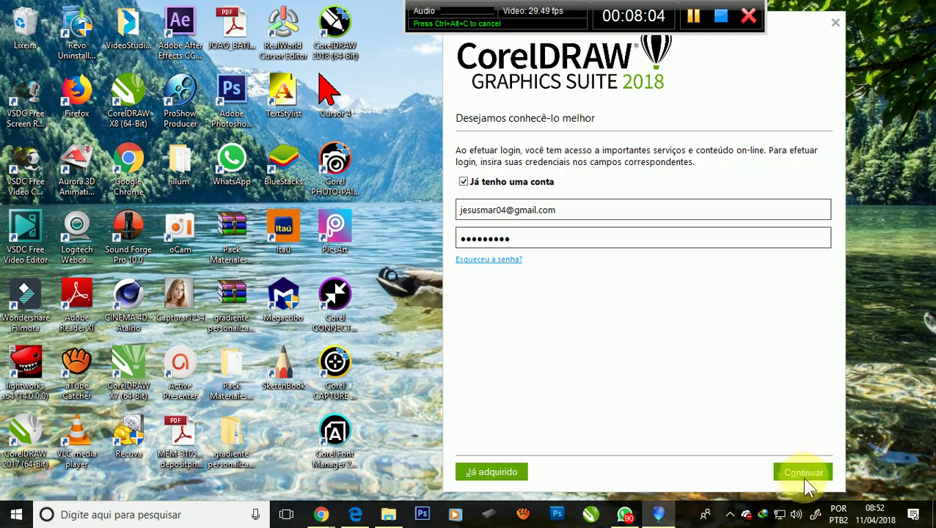
click(802, 473)
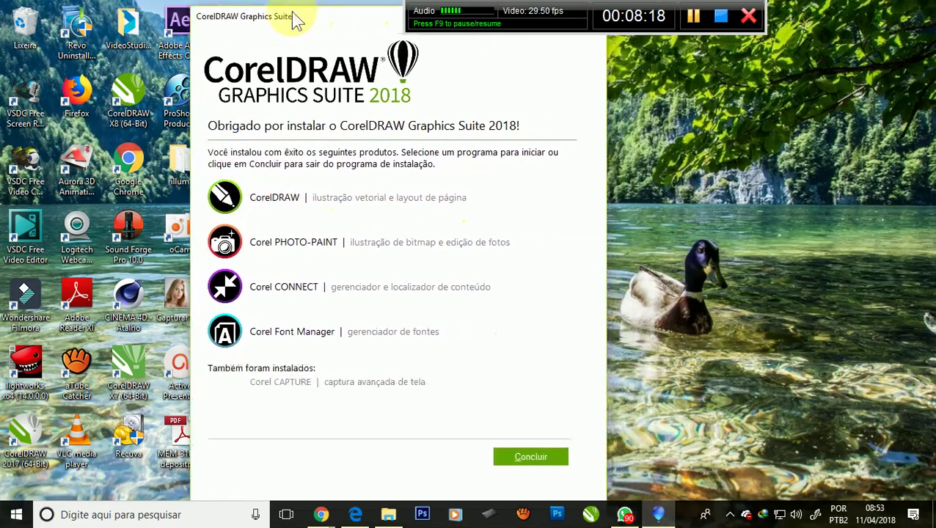
- Finish the CorelDRAW 2018 installation with Concluir and bring up the browser window
drag(370, 16, 287, 21)
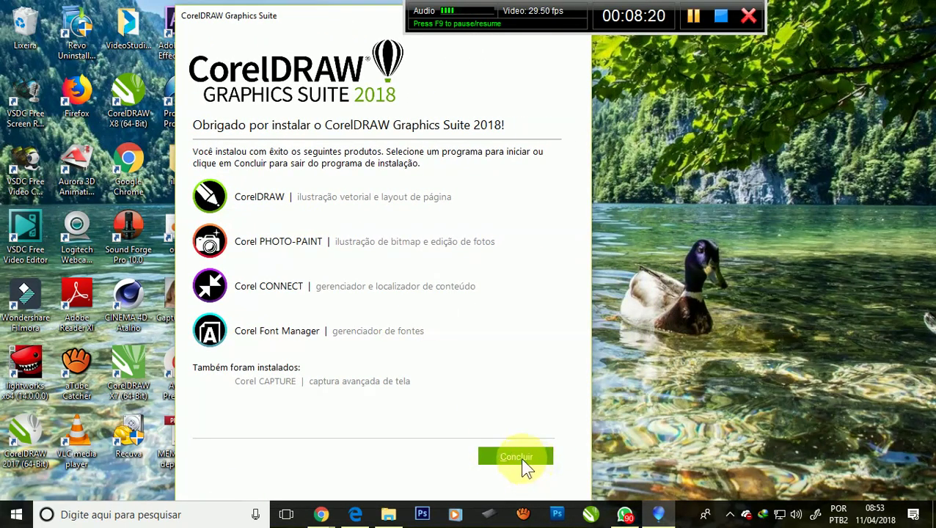
click(520, 457)
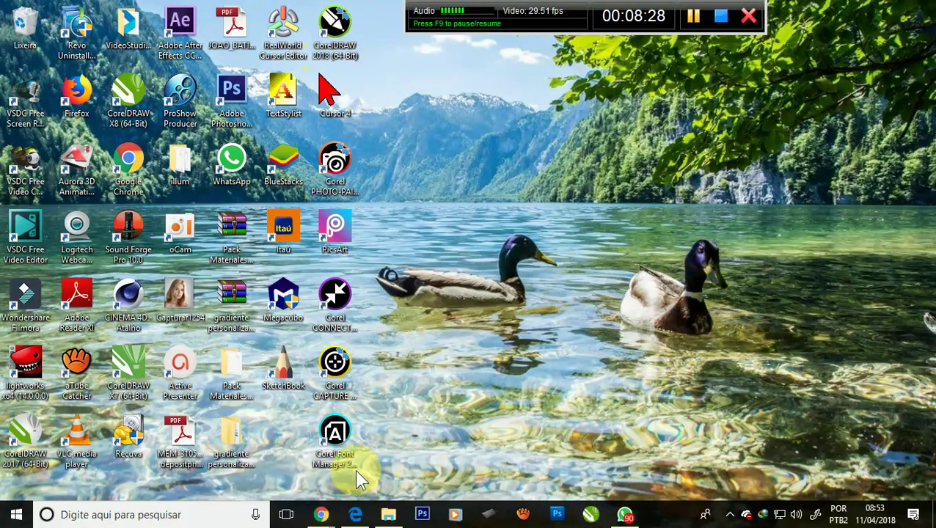
click(355, 514)
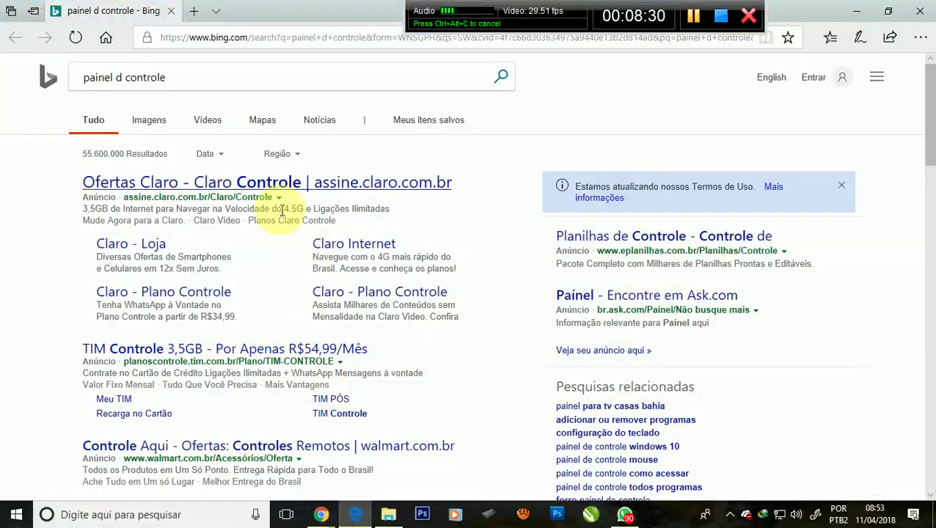
mouse_move(321, 515)
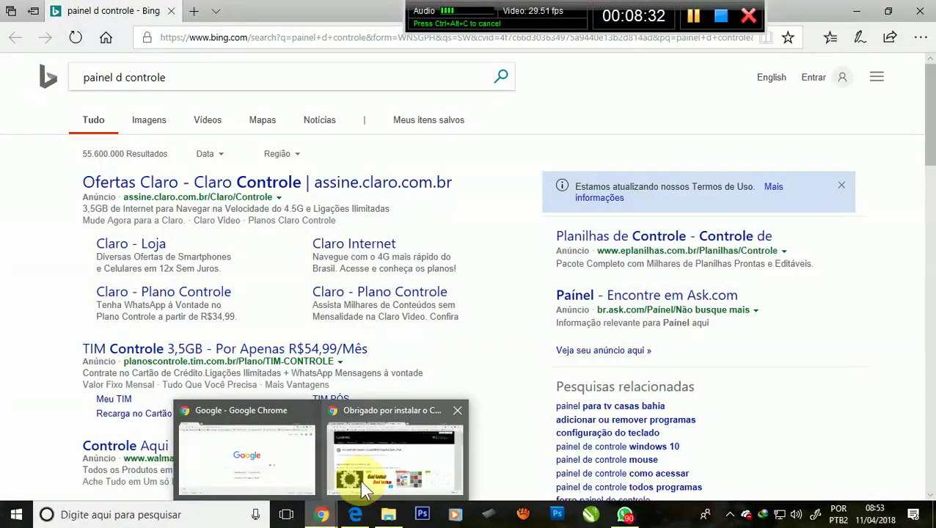
- Scroll through the Corel thank-you page in Chrome, then launch CorelDRAW 2018 from the desktop
click(368, 469)
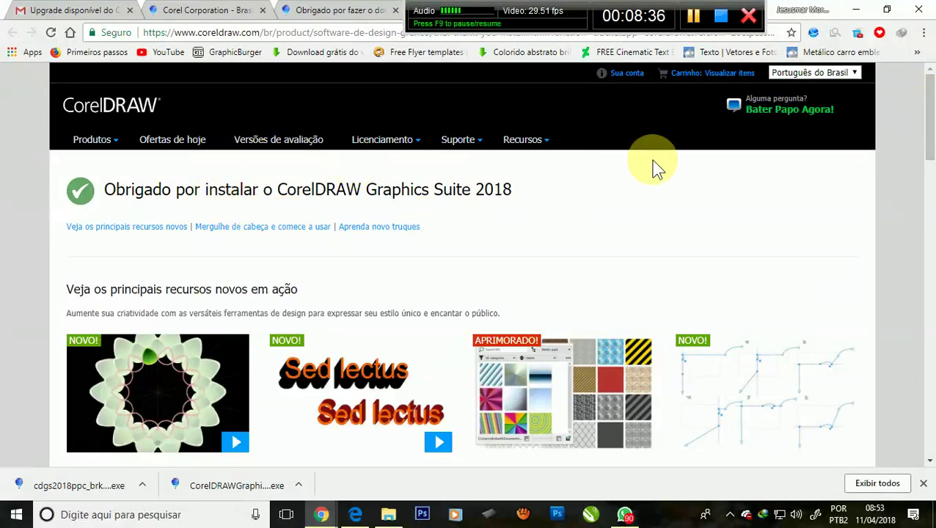
drag(931, 109, 932, 125)
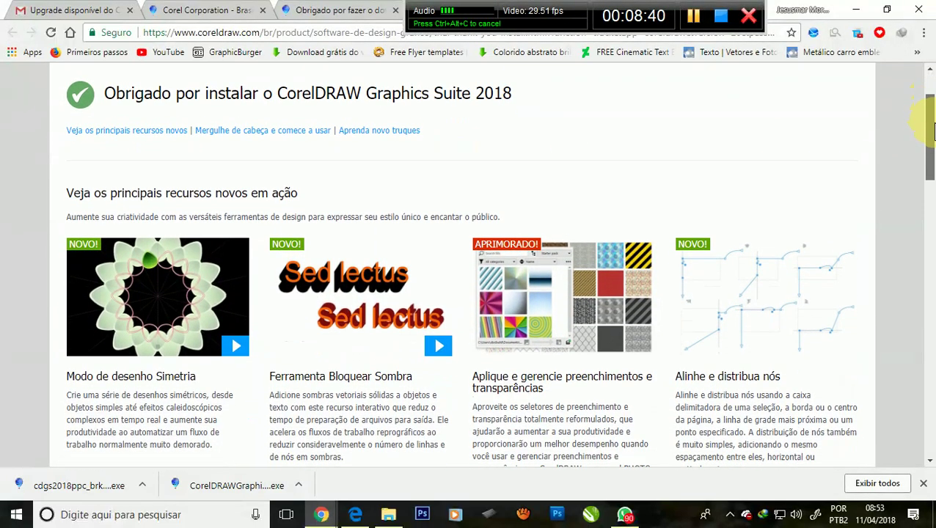
mouse_move(932, 125)
mouse_down()
mouse_move(926, 428)
mouse_move(926, 100)
mouse_up()
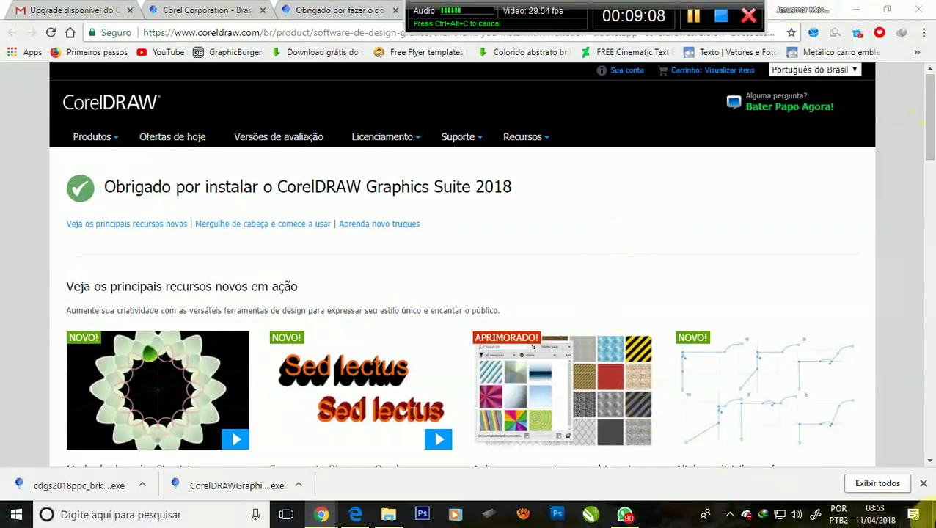
click(931, 506)
double_click(334, 24)
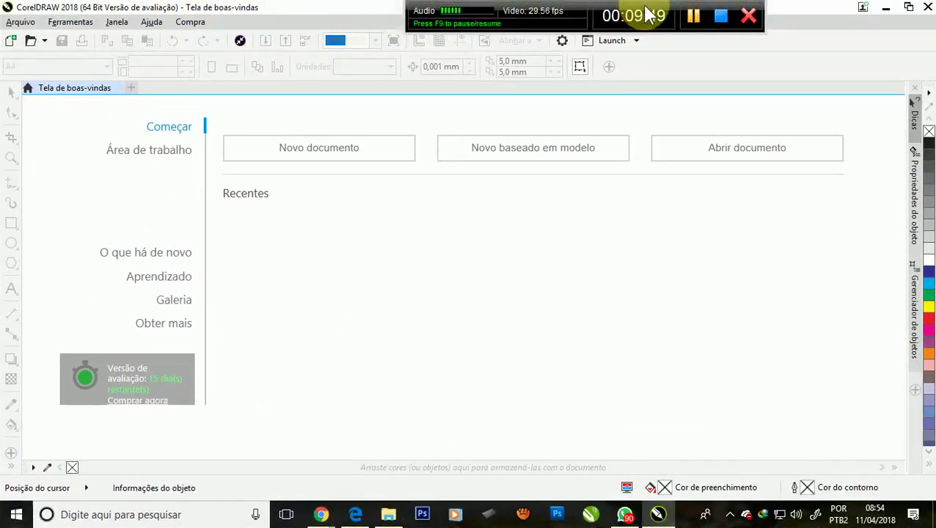
drag(637, 11, 694, 20)
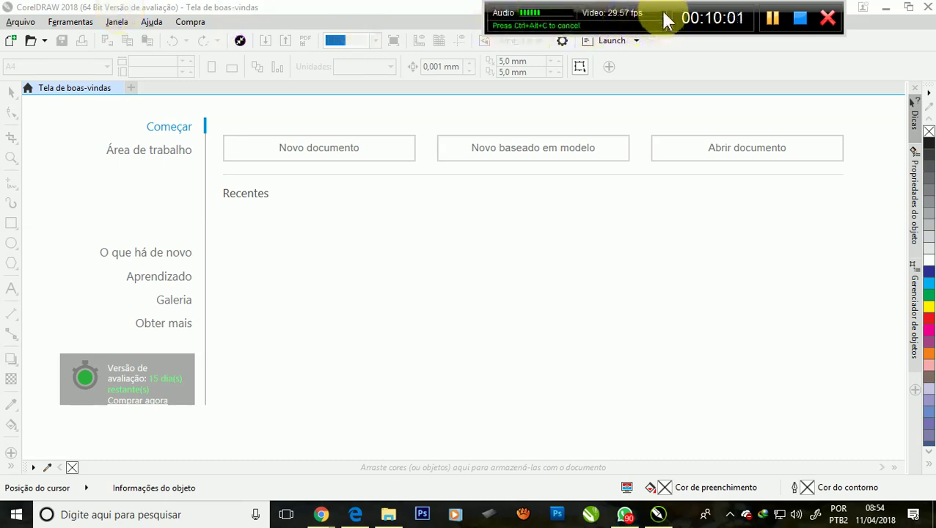
mouse_move(671, 13)
mouse_down()
mouse_move(662, 20)
mouse_move(676, 6)
mouse_up()
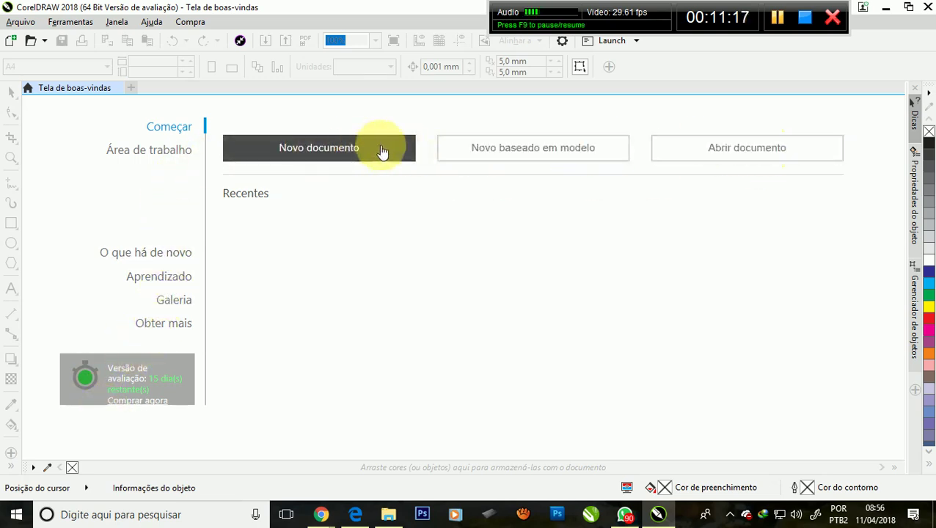
- Create a new blank A4 portrait document, 'Sem título-1', in millimetres with one page
click(314, 150)
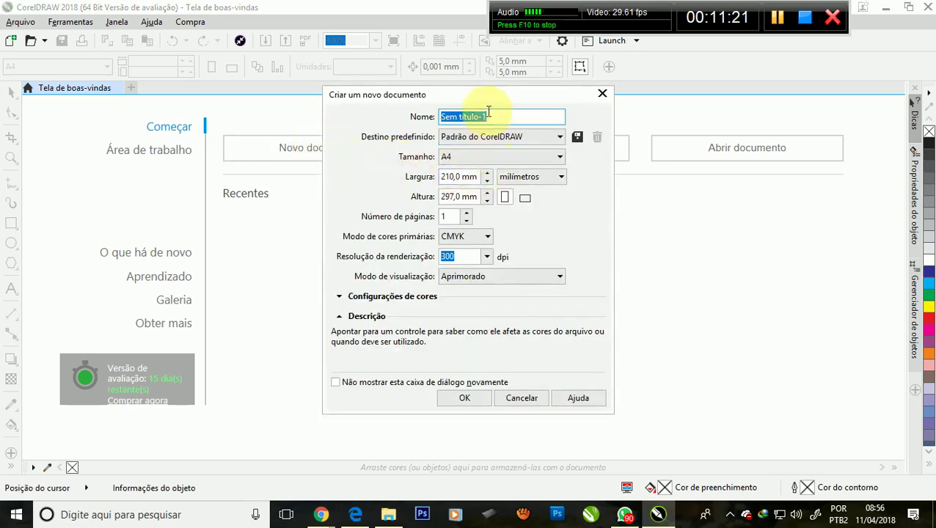
mouse_move(501, 94)
mouse_down()
mouse_move(544, 47)
mouse_move(558, 50)
mouse_up()
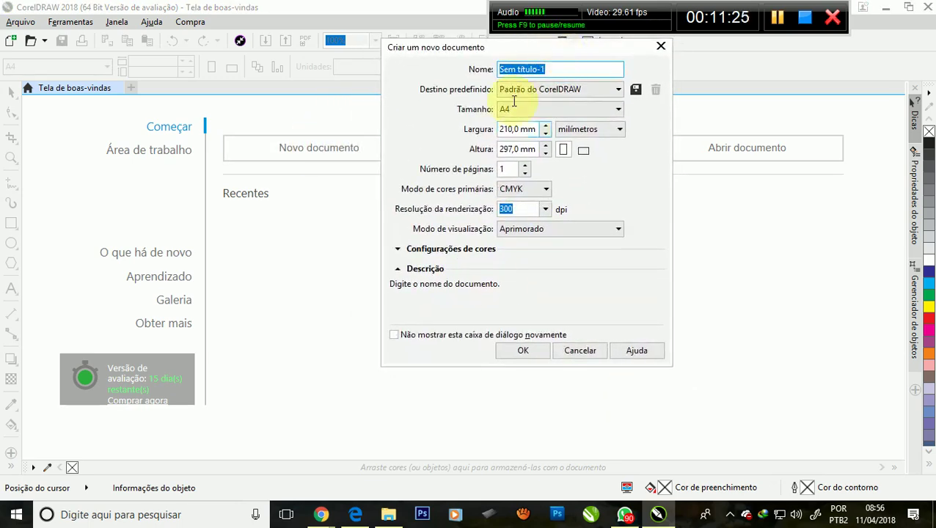
click(505, 355)
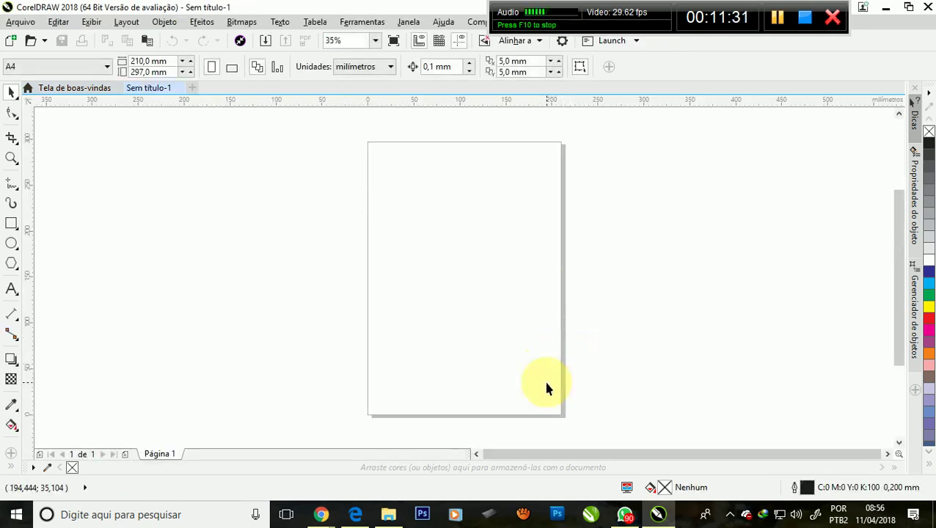
drag(734, 17, 745, 156)
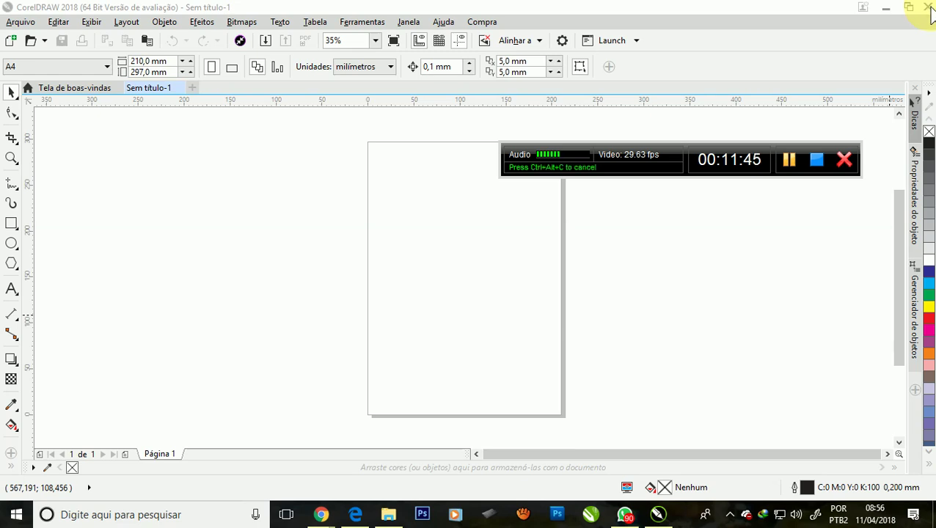
- Close CorelDRAW and choose Já adquirido in the trial notice to reach activation
click(928, 7)
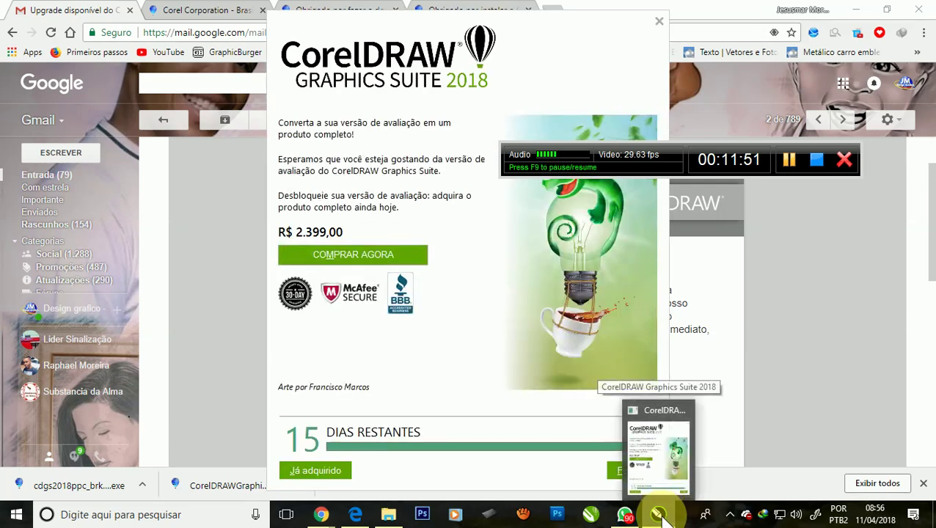
drag(579, 19, 427, 8)
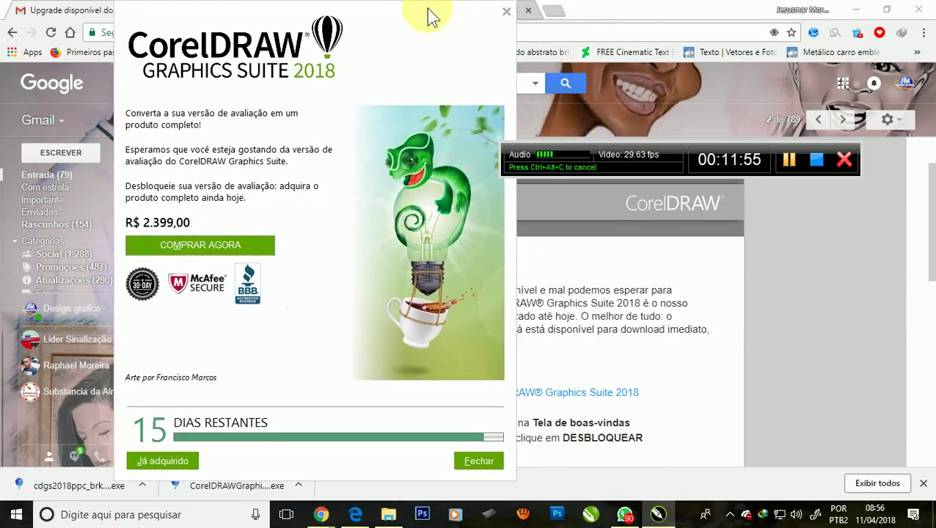
drag(142, 225, 191, 222)
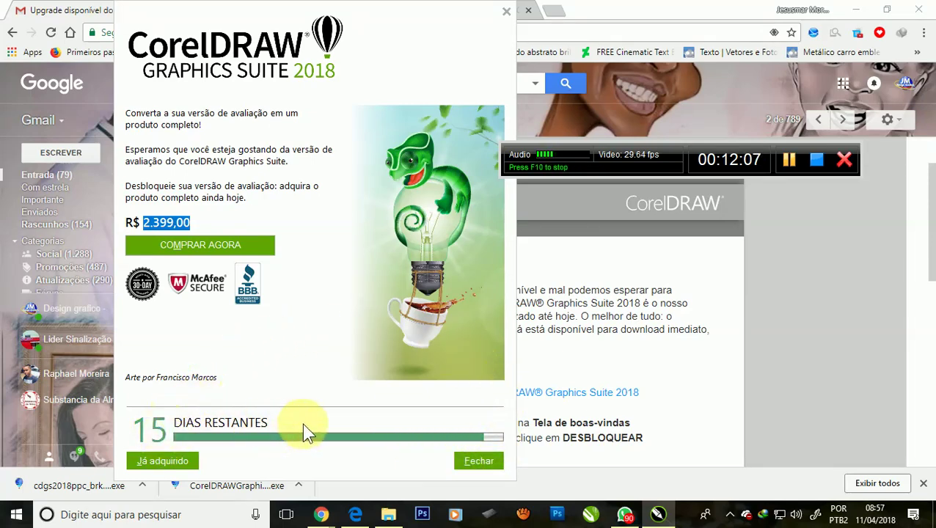
click(167, 463)
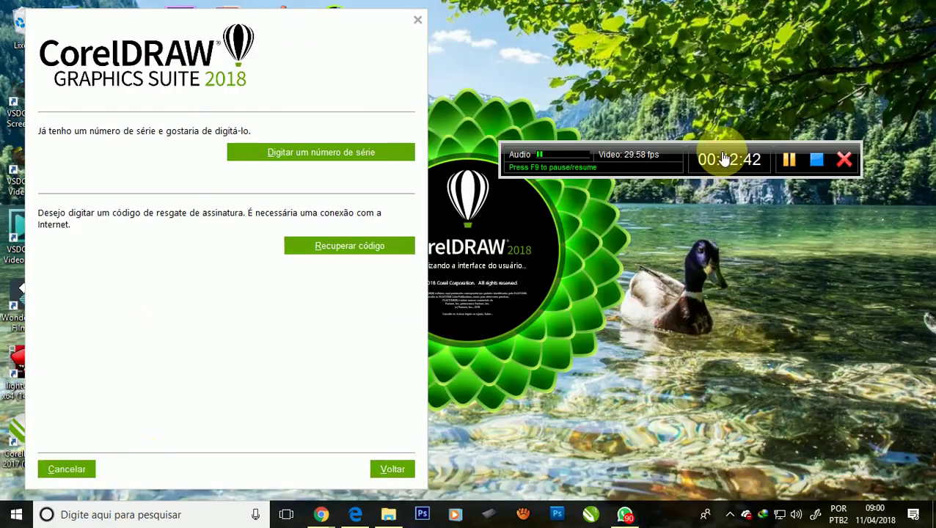
drag(732, 156, 797, 5)
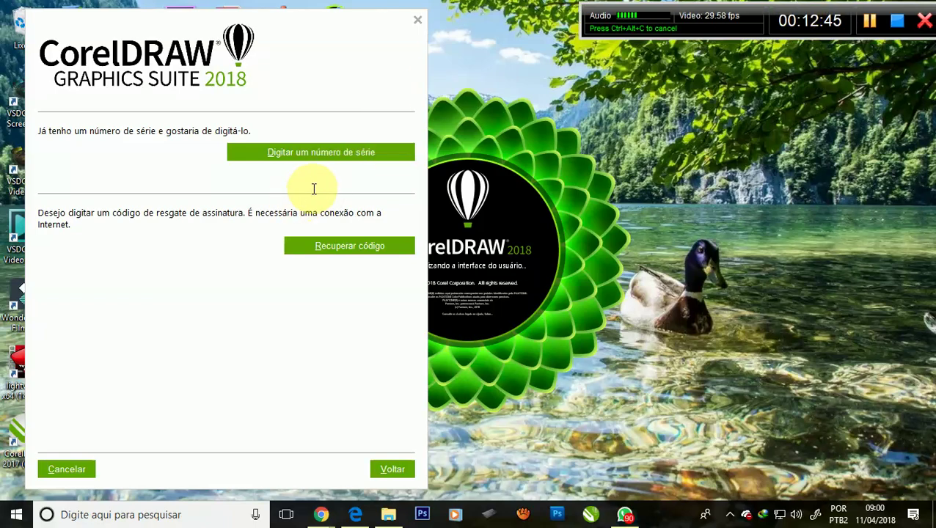
- Enter the serial number, account e-mail and password, then authenticate CorelDRAW 2018
click(340, 157)
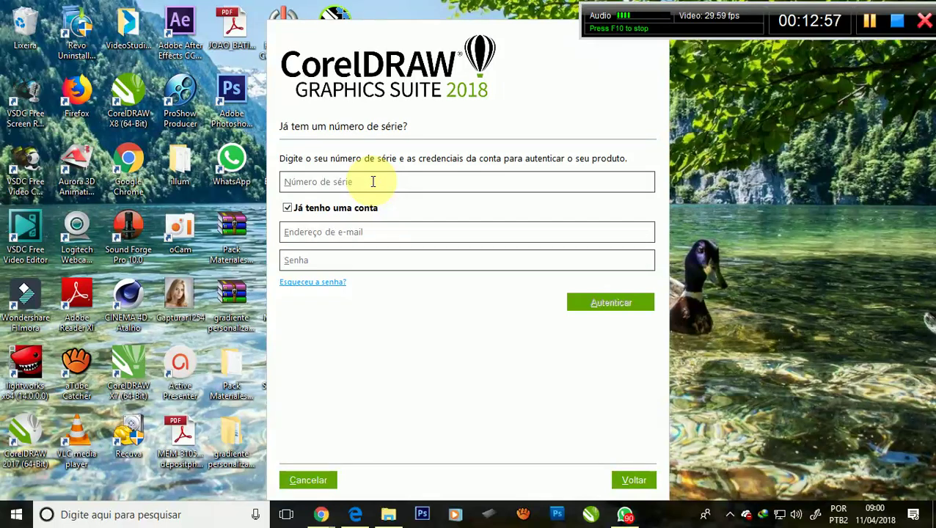
click(373, 182)
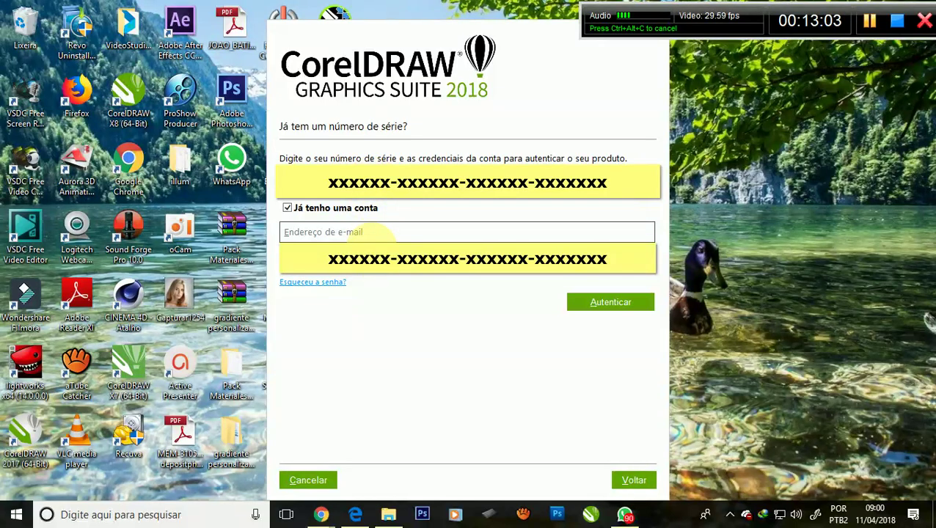
click(370, 233)
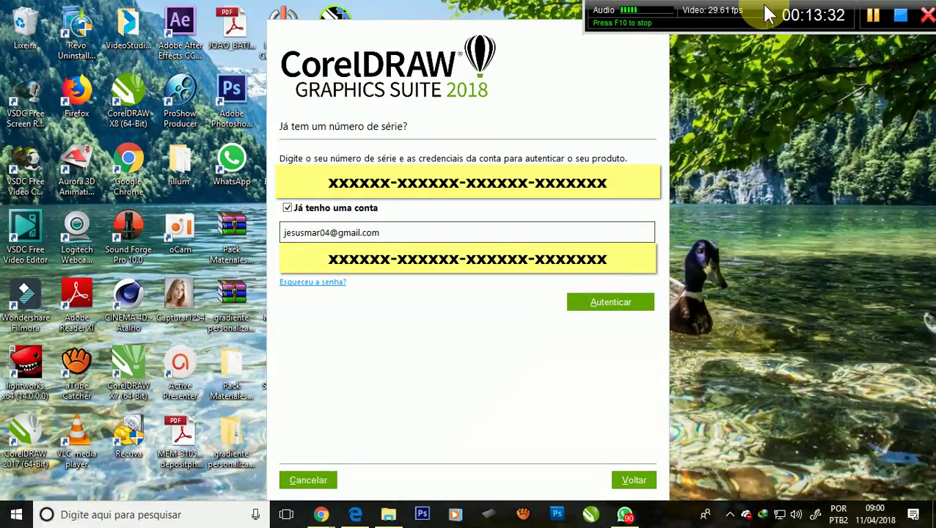
click(600, 305)
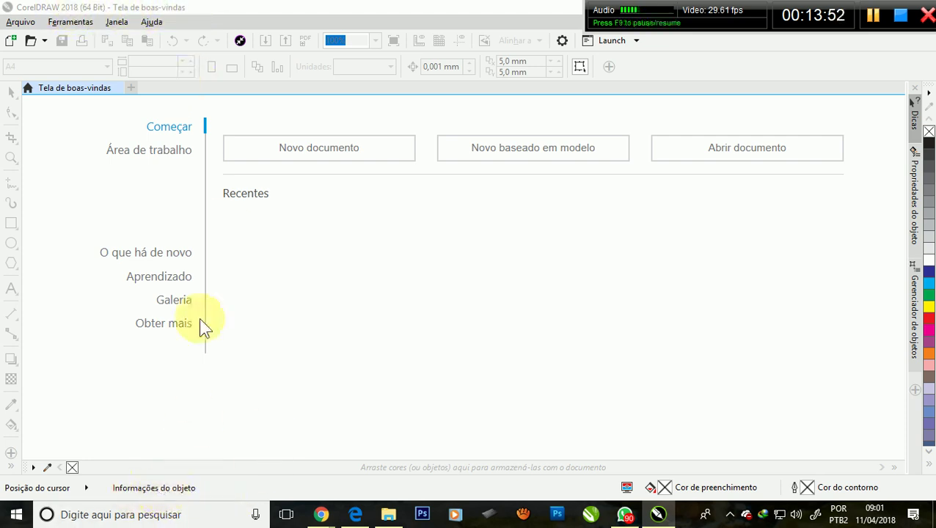
- Create a default blank A4 document, then review and close the About box showing registered version 20.0.0.633
click(328, 160)
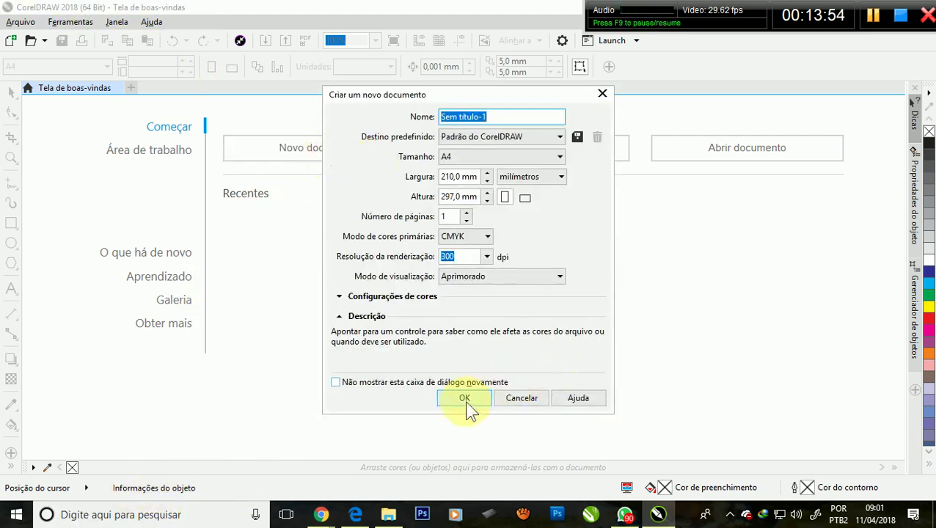
click(472, 396)
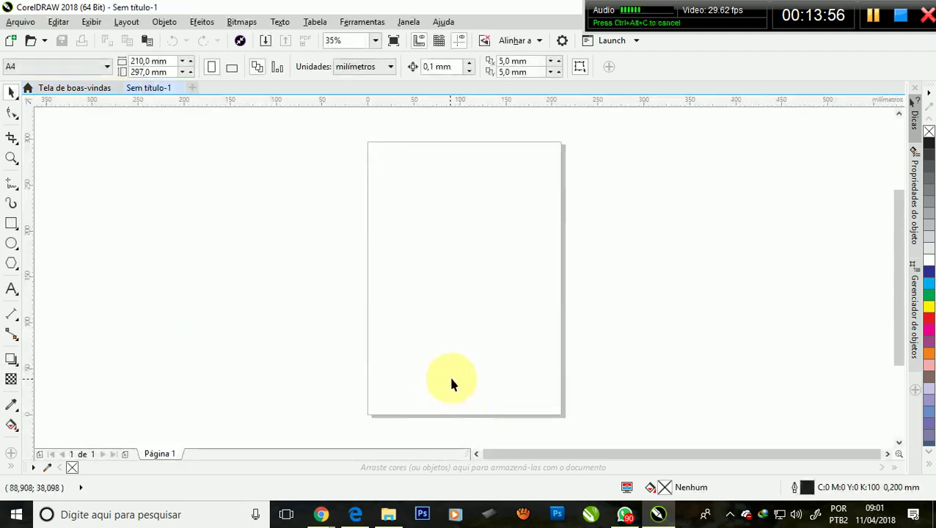
click(444, 23)
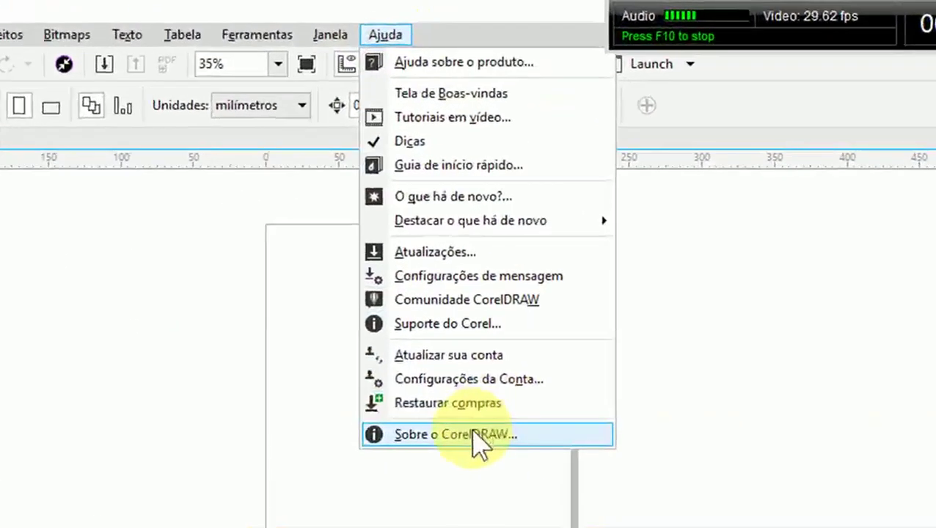
click(473, 433)
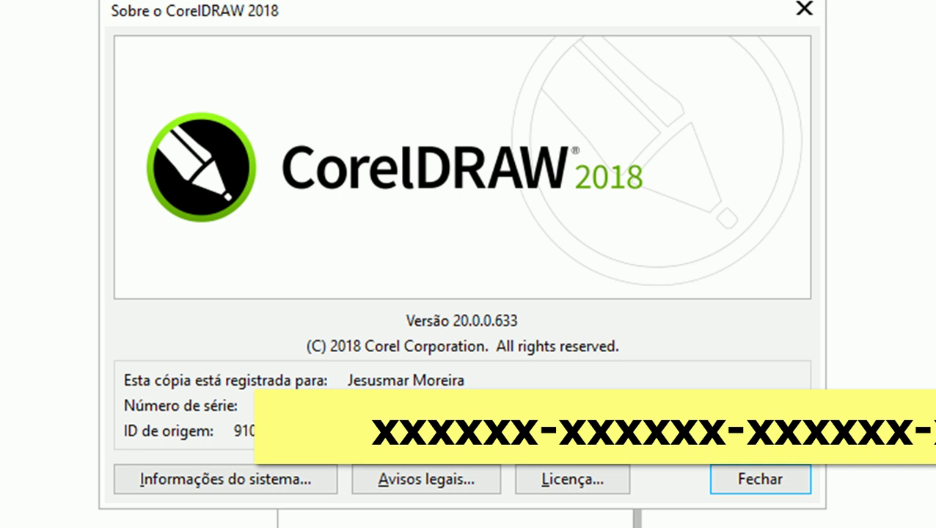
click(788, 482)
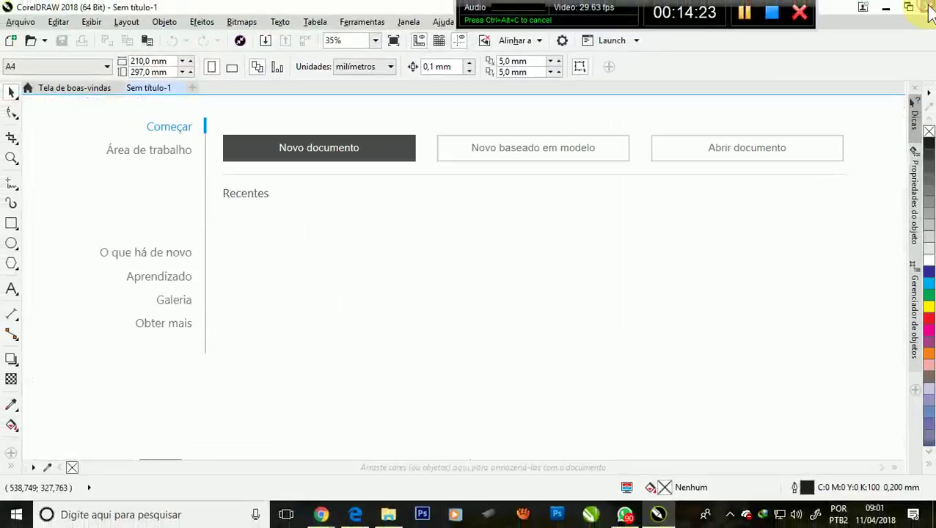
- Close CorelDRAW 2018 and open a shortcut from the Windows desktop
click(929, 7)
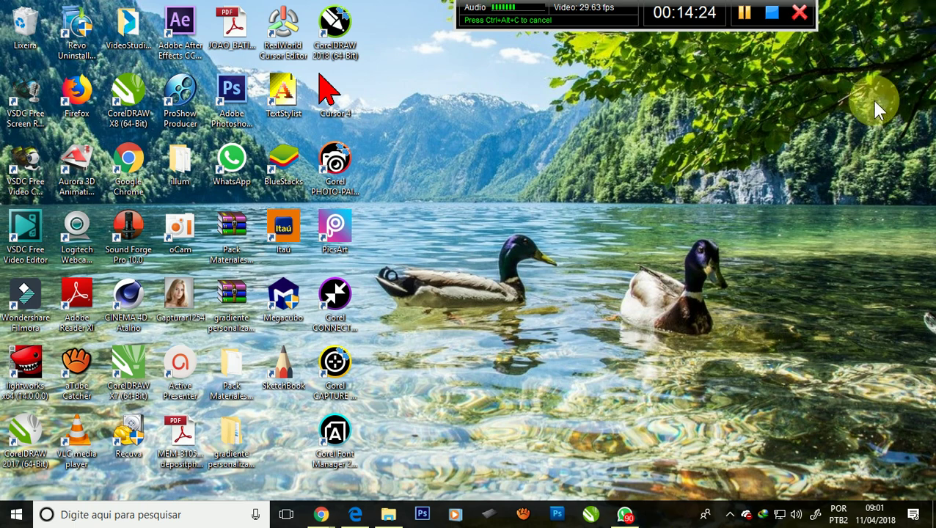
drag(775, 17, 808, 16)
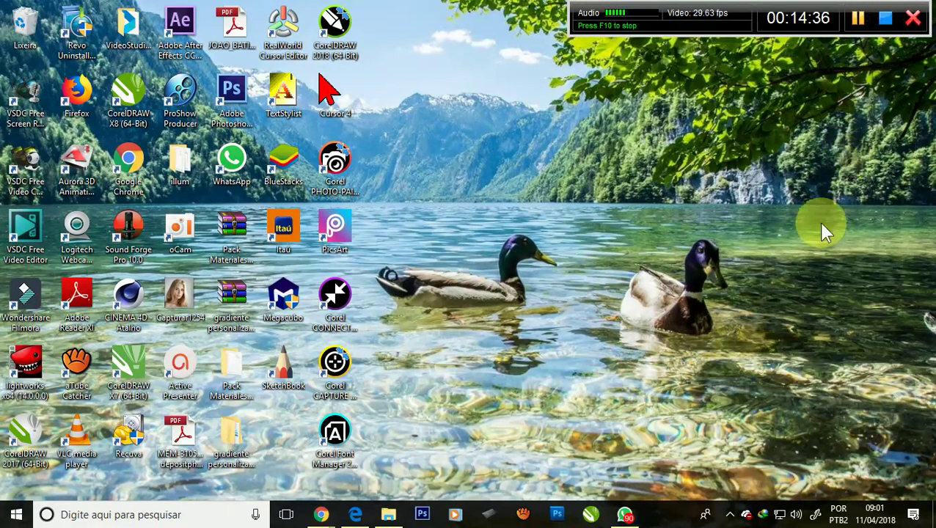
double_click(335, 22)
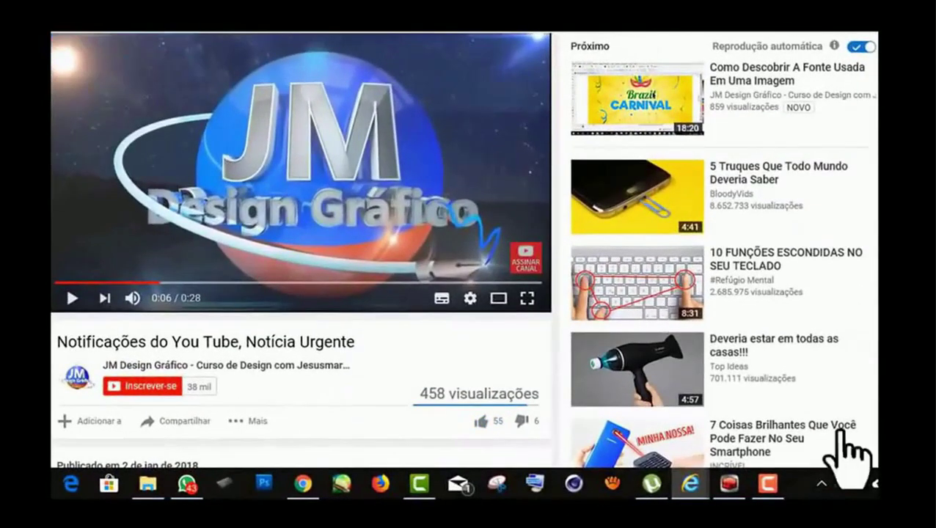
- Like the video and subscribe to JM Design Gráfico with all notifications ('Todas') enabled
click(483, 421)
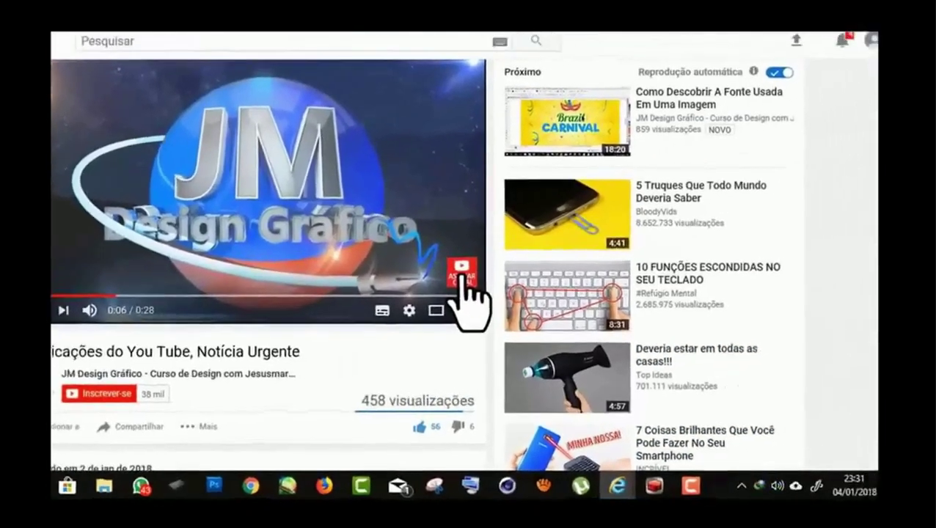
click(524, 258)
click(761, 220)
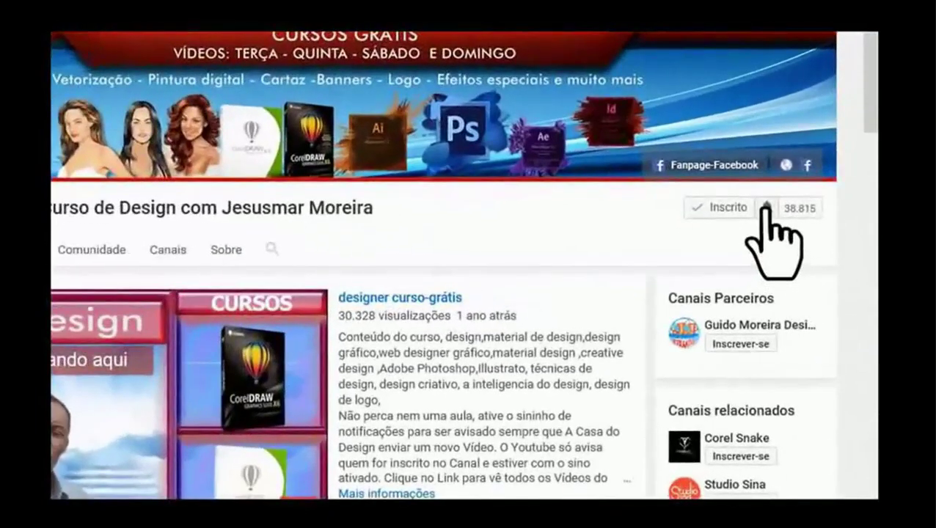
click(766, 208)
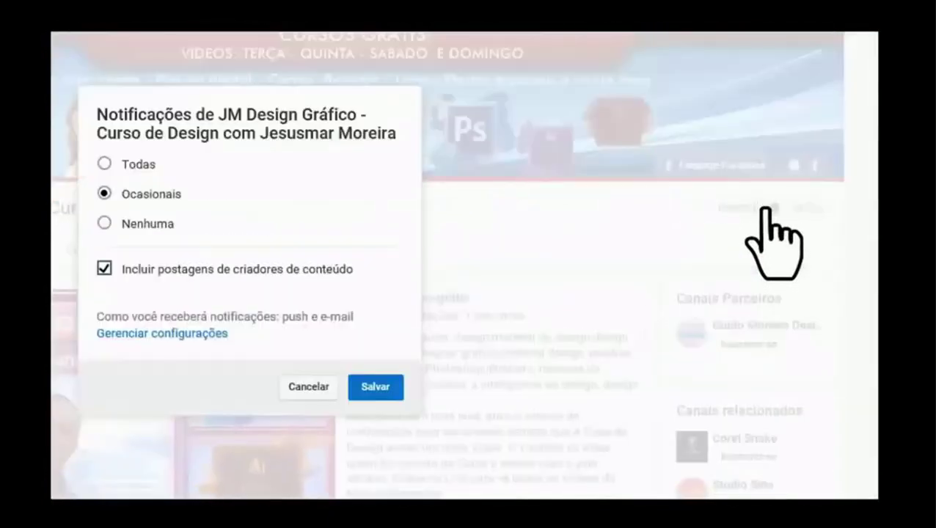
click(105, 165)
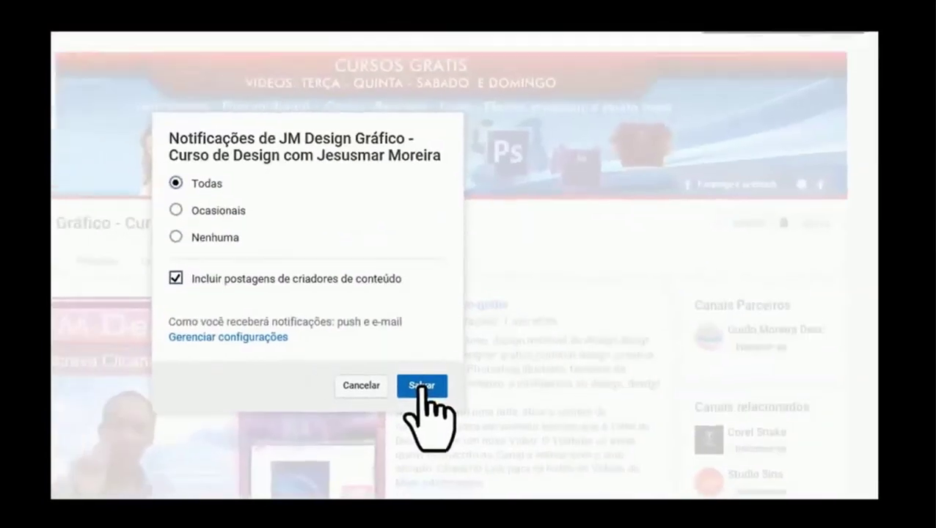